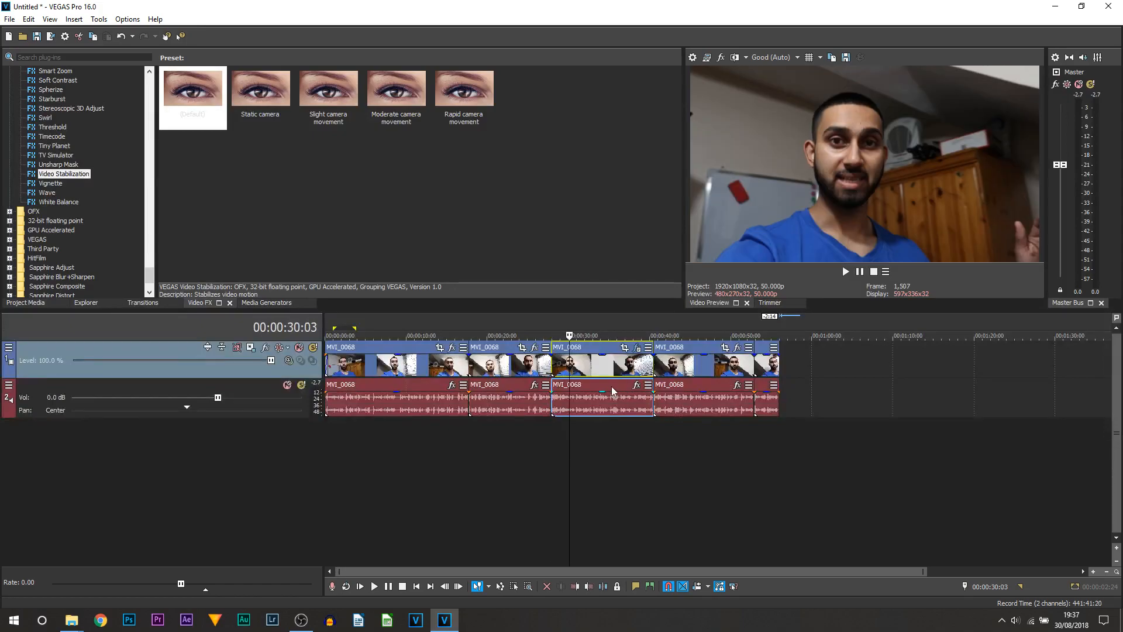
Step: Add the VEGAS Video Stabilization plug-in as a Media FX to the selected third clip, MVI_0068
{"action": "left_click", "coordinate": [99, 19]}
{"action": "mouse_move", "coordinate": [117, 45]}
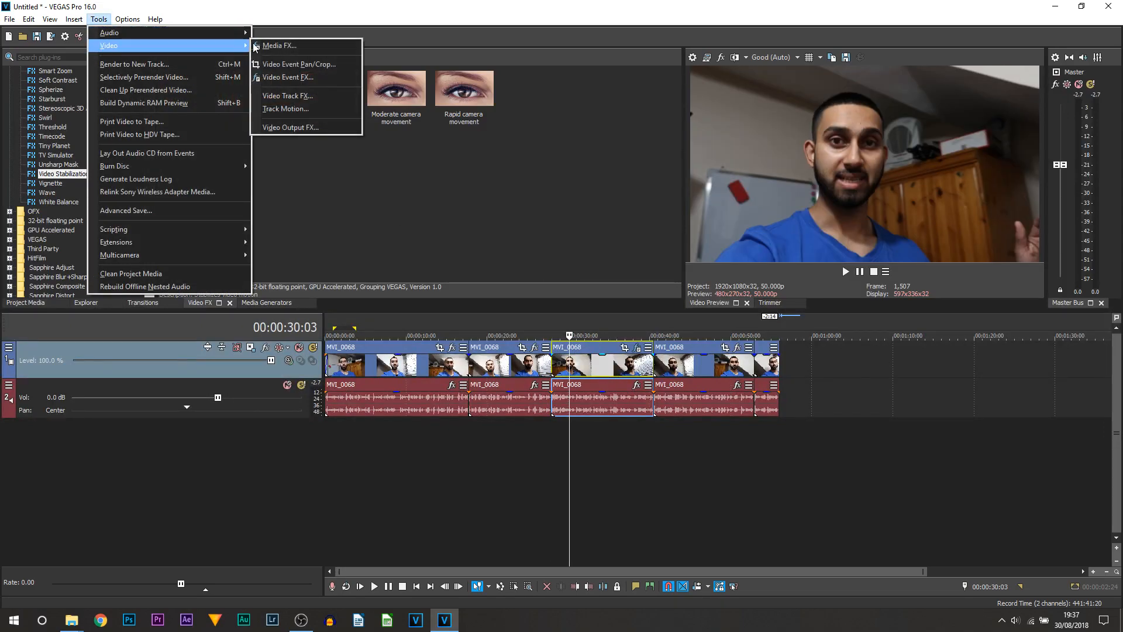
{"action": "left_click", "coordinate": [308, 47]}
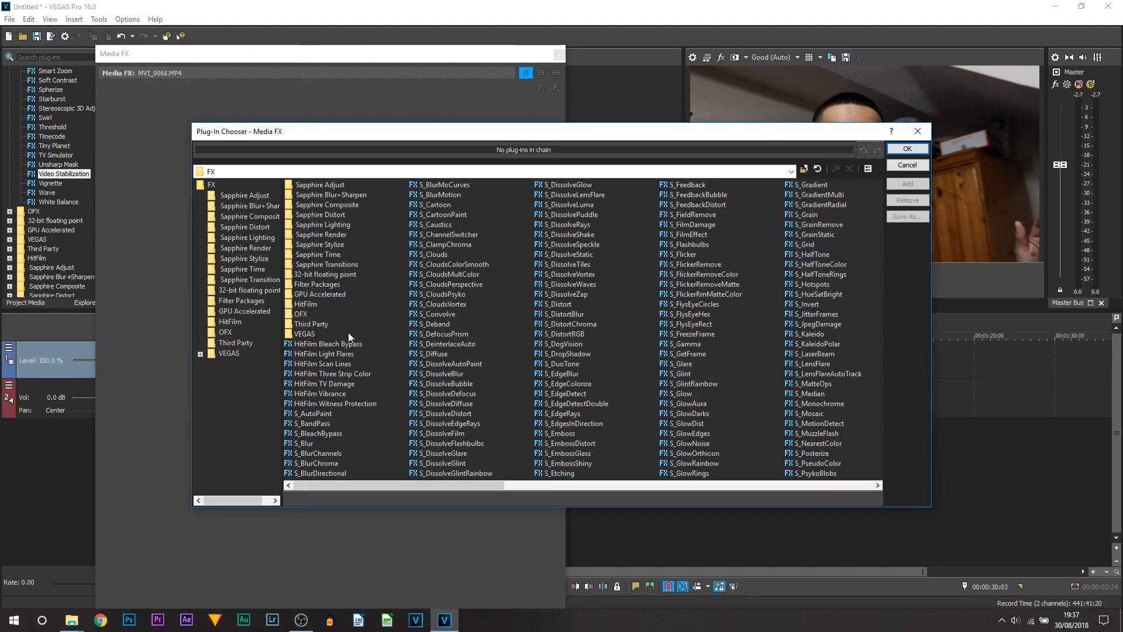
{"action": "left_click_drag", "start_coordinate": [380, 485], "coordinate": [722, 369]}
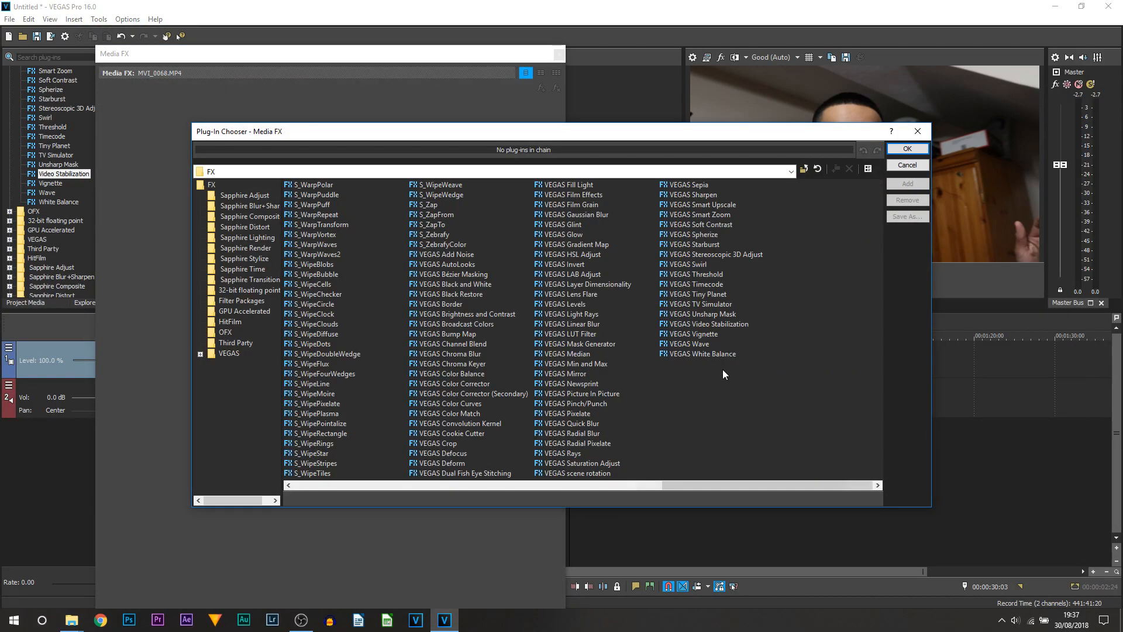
{"action": "double_click", "coordinate": [727, 325]}
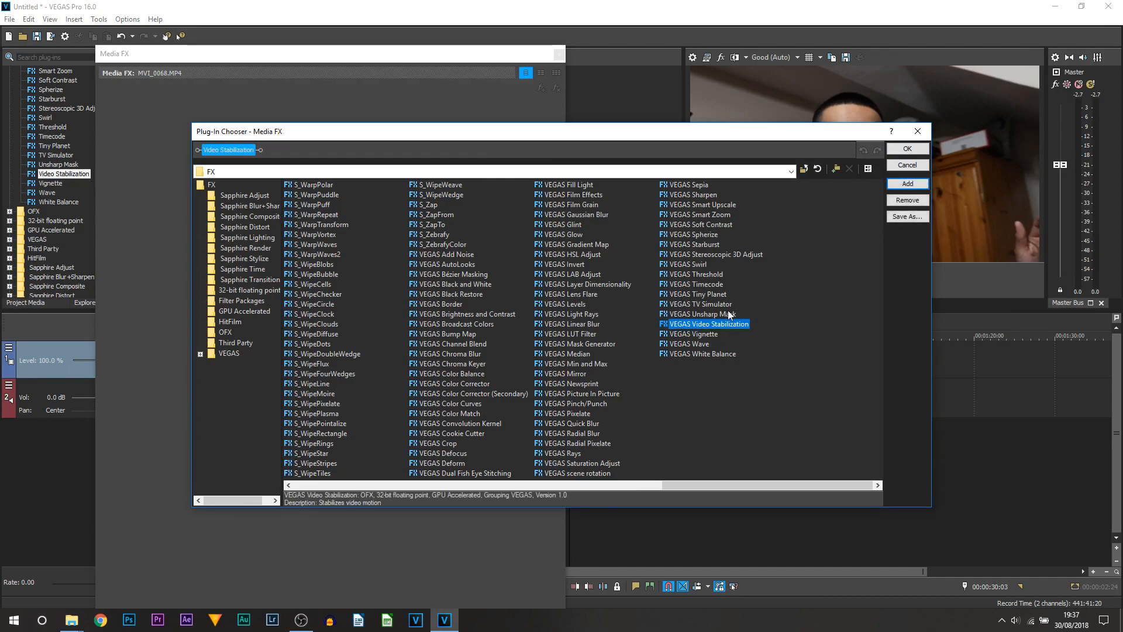
{"action": "left_click", "coordinate": [901, 149]}
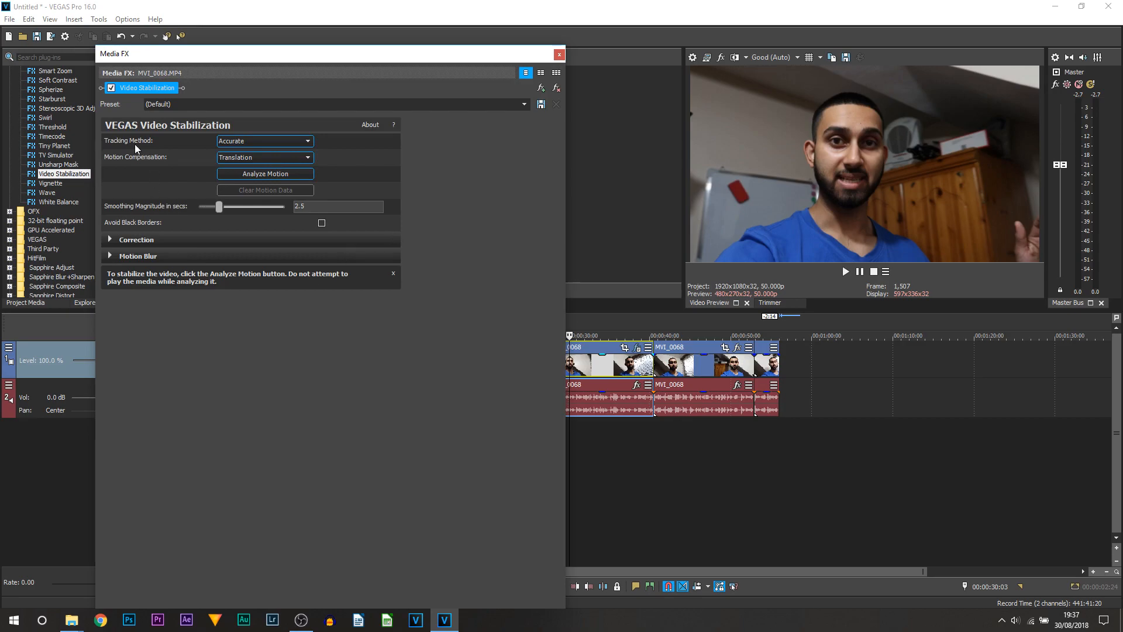
Step: Set the stabilization's Motion Compensation to Similarity and enable Avoid Black Borders
{"action": "left_click", "coordinate": [255, 142]}
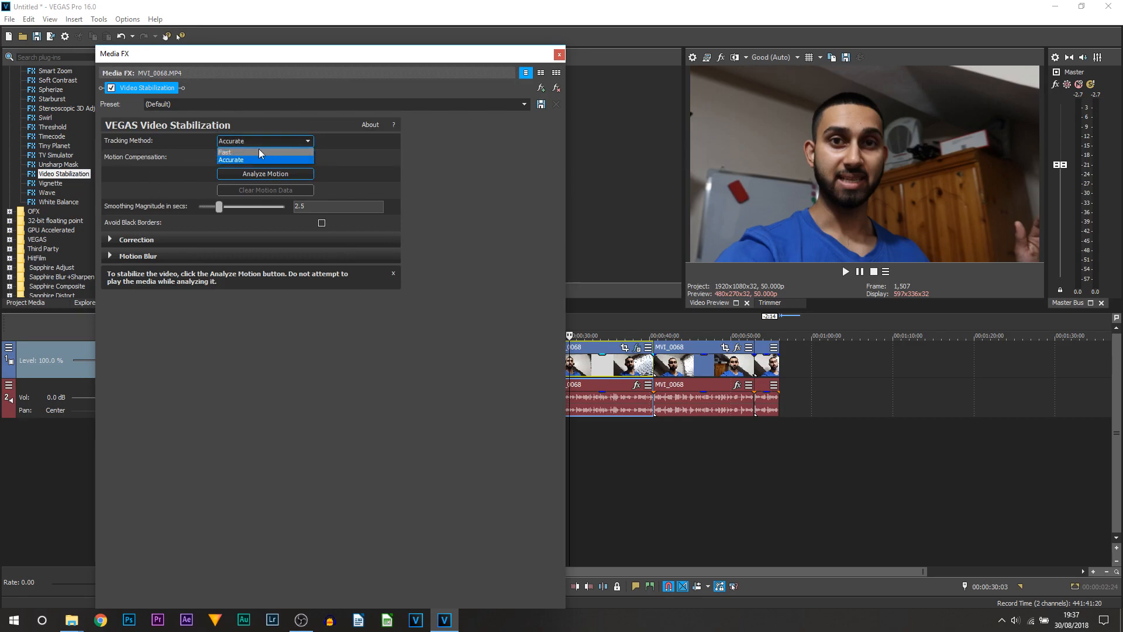
{"action": "left_click", "coordinate": [365, 167]}
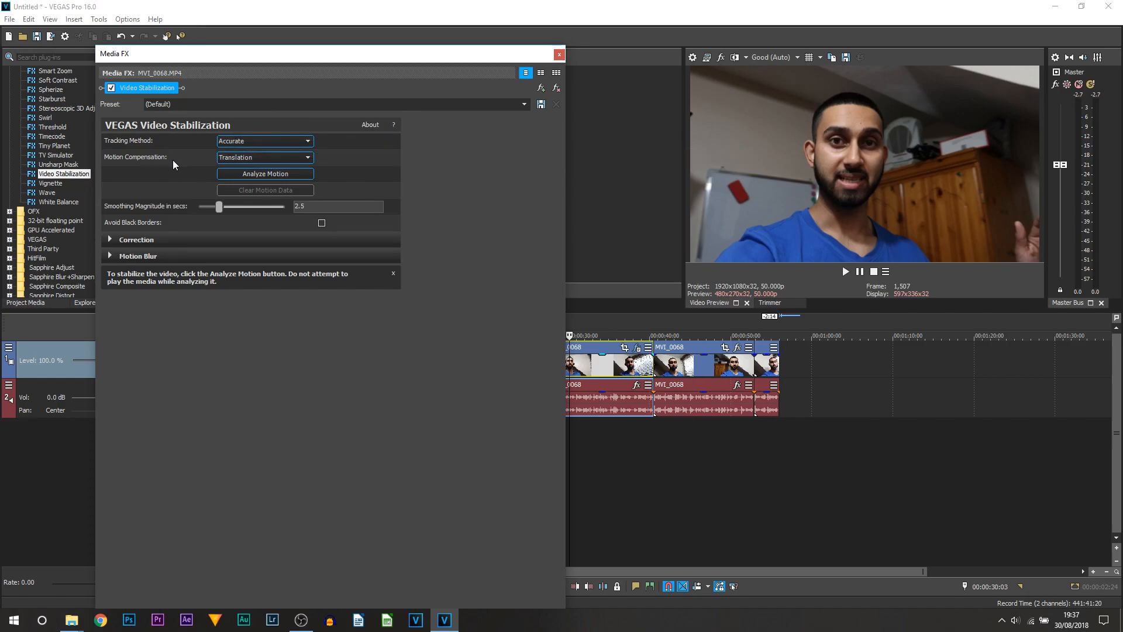
{"action": "left_click", "coordinate": [237, 158]}
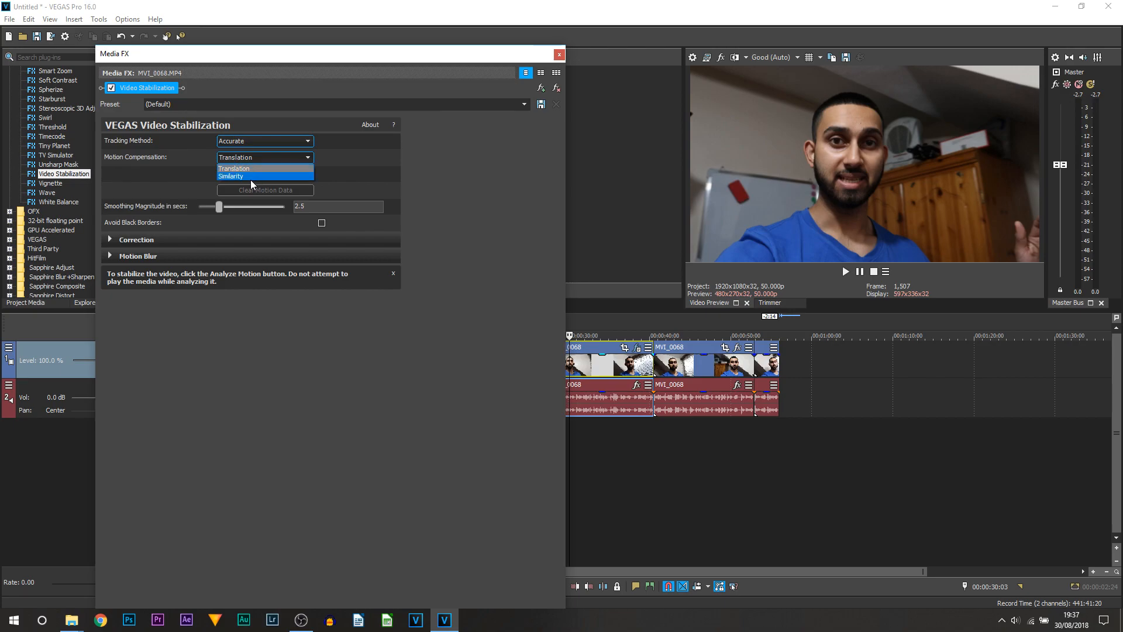
{"action": "left_click", "coordinate": [234, 177]}
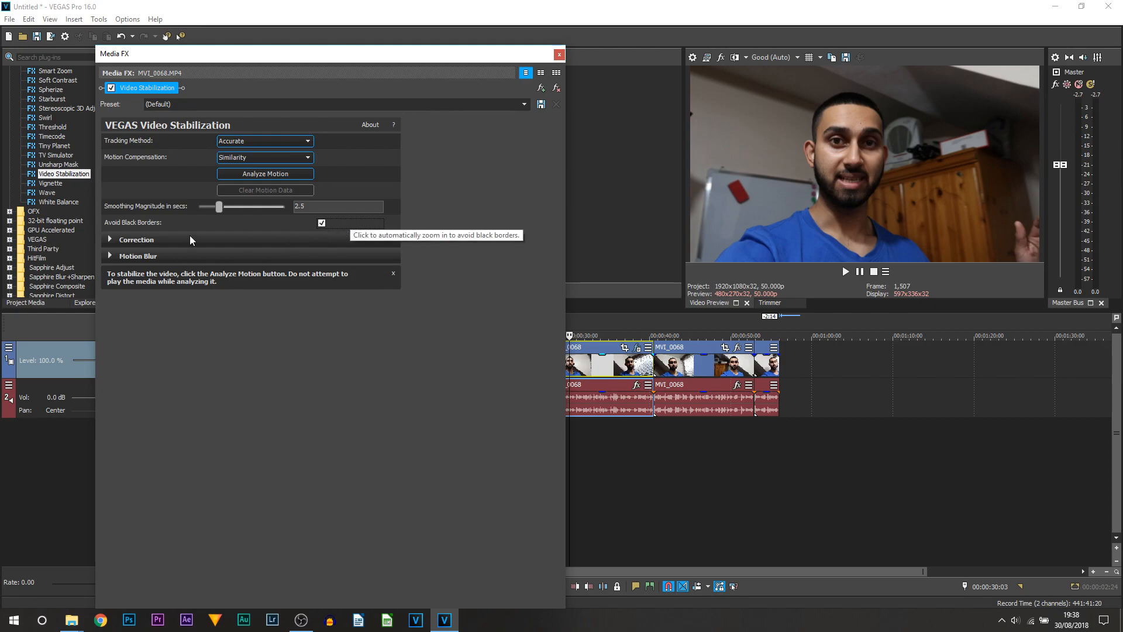
Step: Expand the Correction and Motion Blur settings, run the motion analysis on the clip, and close the Media FX window
{"action": "left_click", "coordinate": [110, 239]}
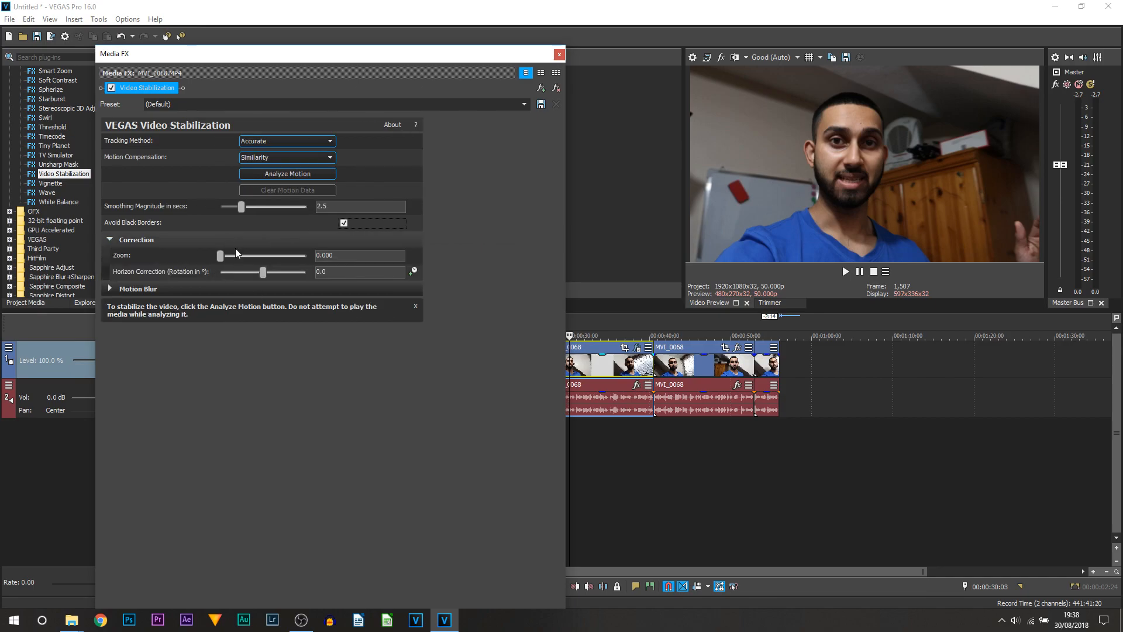
{"action": "left_click", "coordinate": [110, 289]}
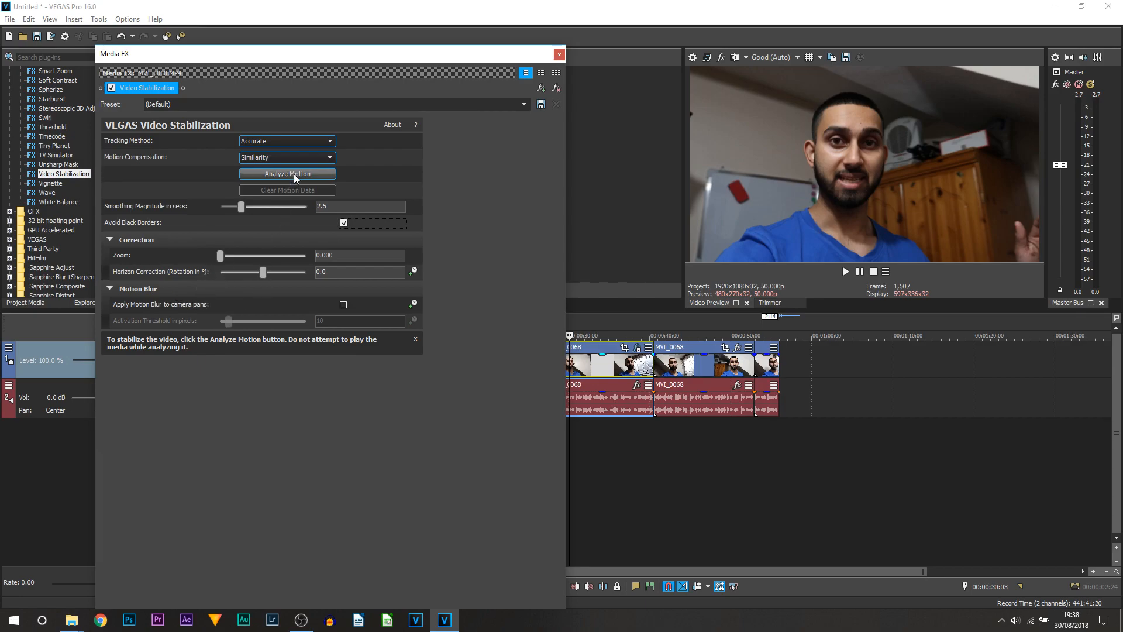
{"action": "left_click", "coordinate": [314, 174]}
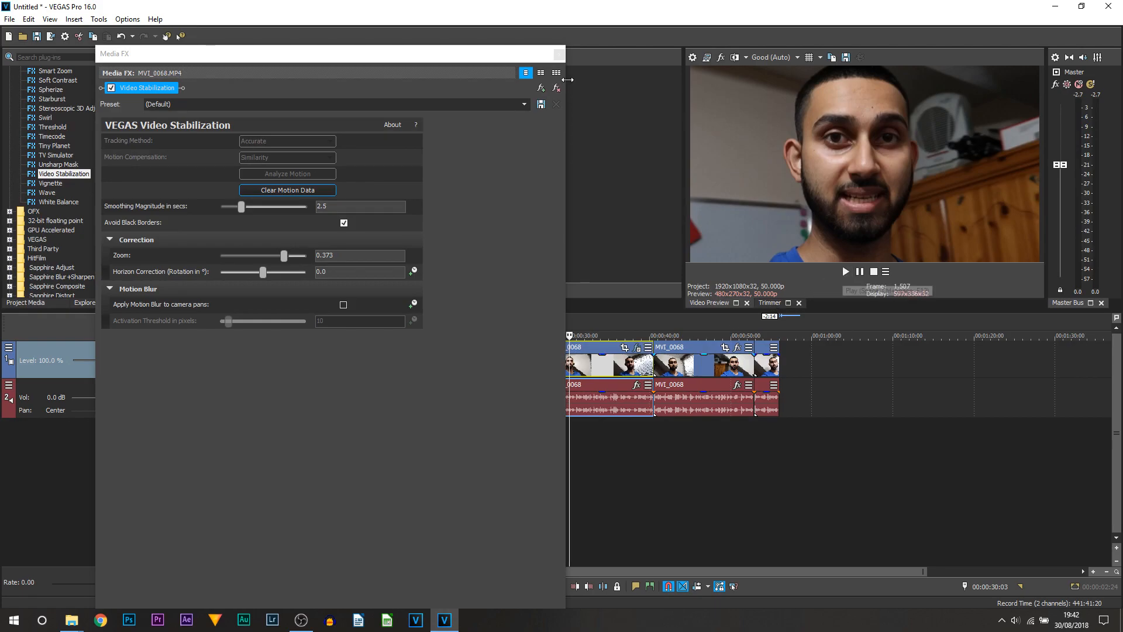
{"action": "left_click", "coordinate": [559, 54]}
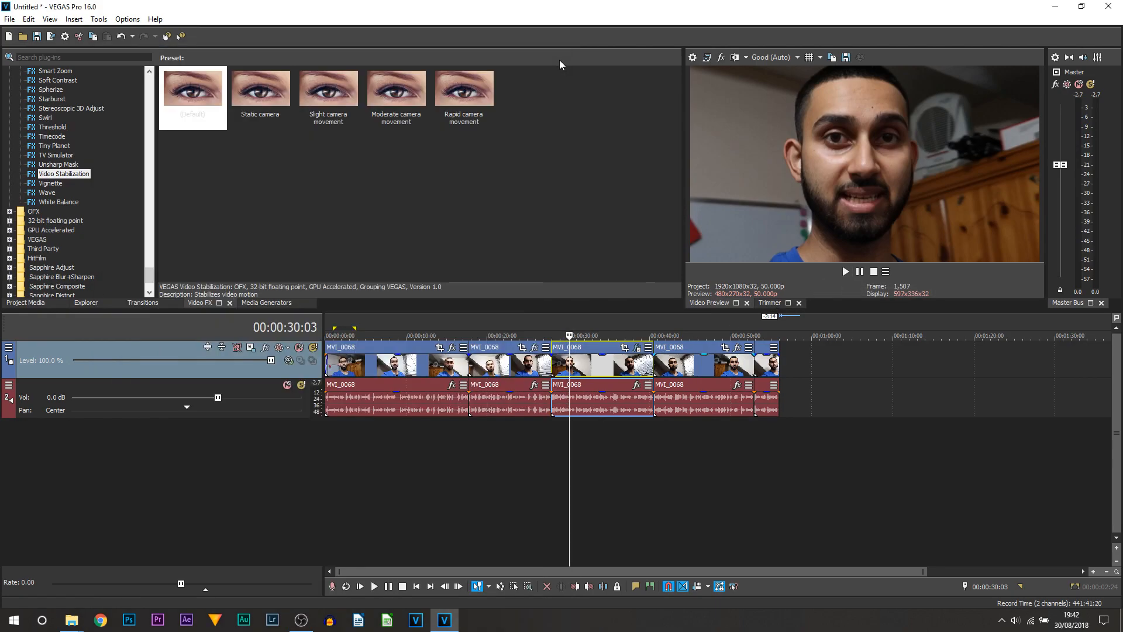
Step: Play the stabilized third clip from its start, lowering the preview quality to Preview (Auto) for smoother playback
{"action": "left_click", "coordinate": [551, 367]}
{"action": "left_click", "coordinate": [856, 273]}
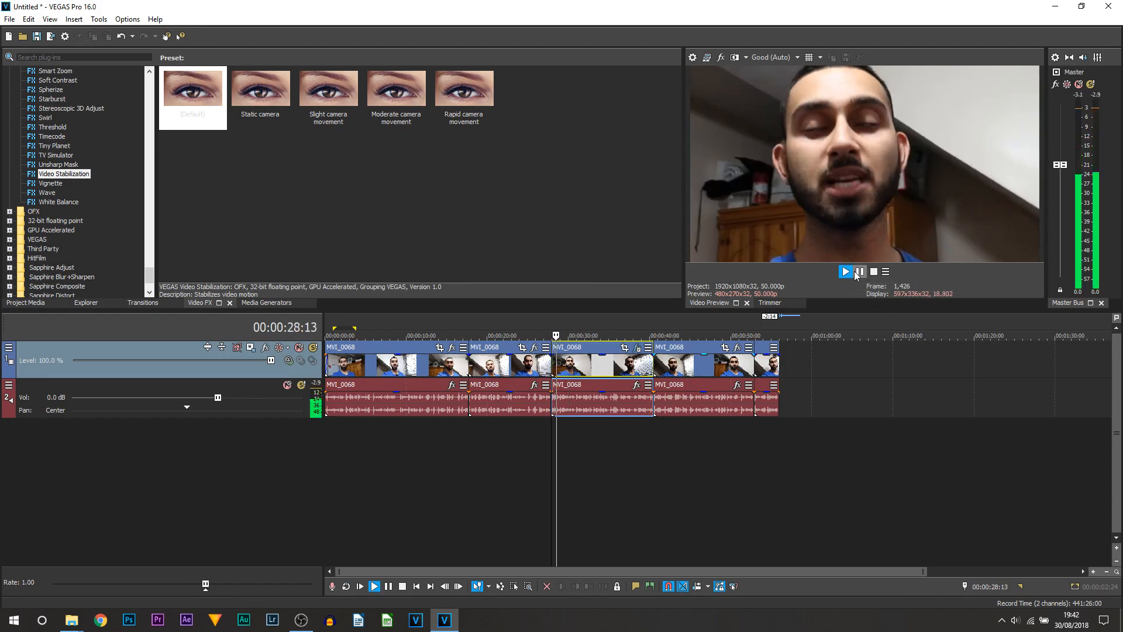
{"action": "left_click", "coordinate": [856, 273]}
{"action": "left_click", "coordinate": [773, 58]}
{"action": "mouse_move", "coordinate": [778, 82]}
{"action": "left_click", "coordinate": [832, 82]}
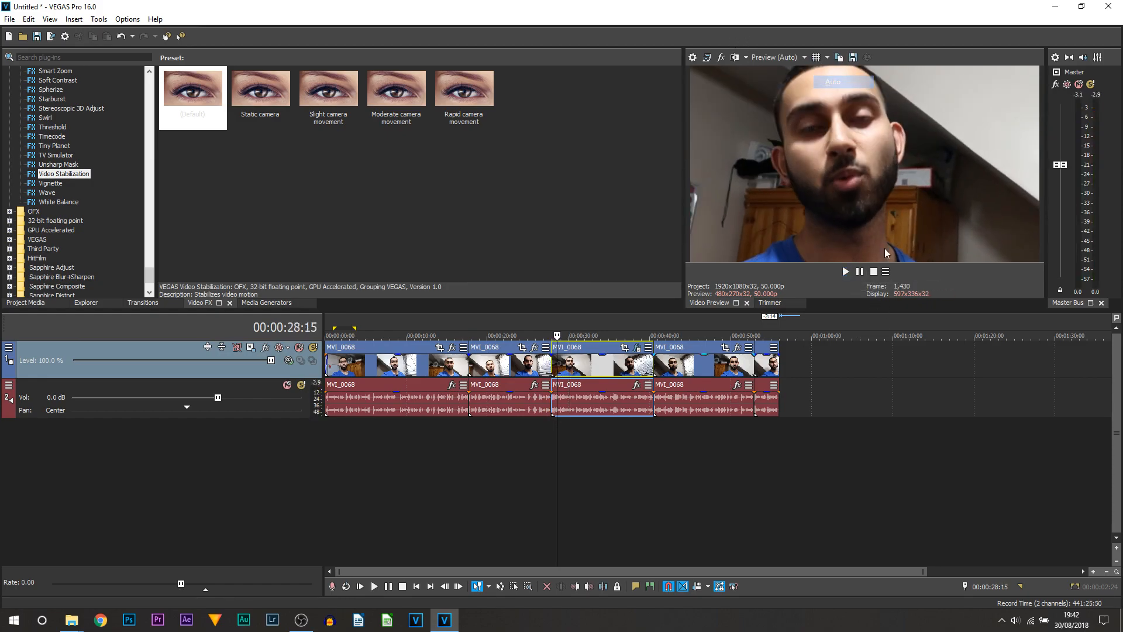
{"action": "left_click", "coordinate": [860, 272]}
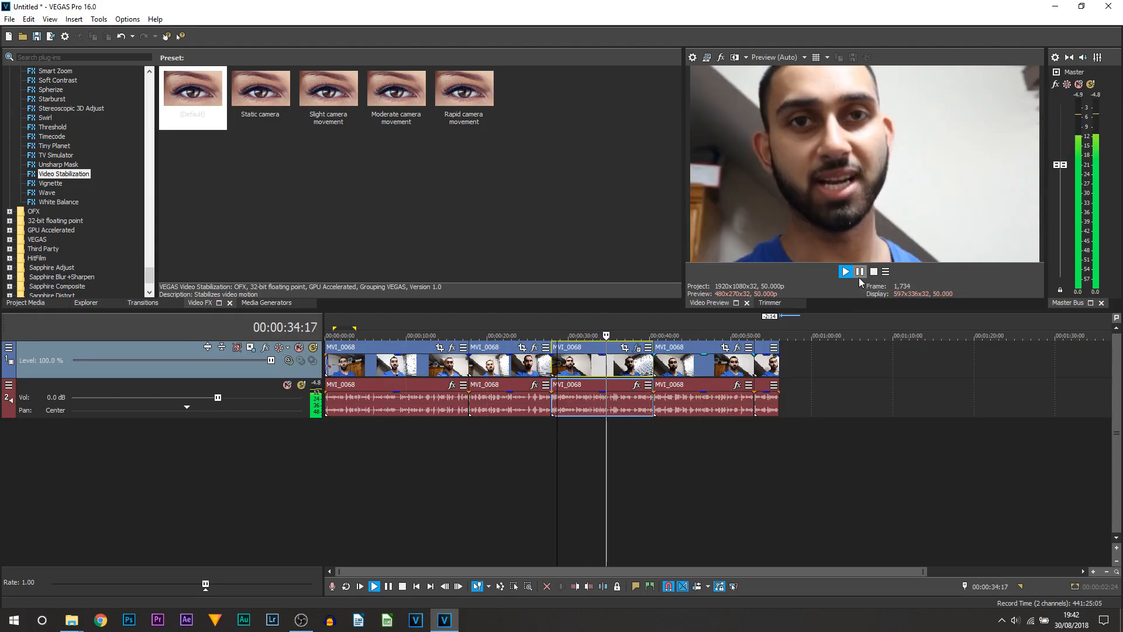
{"action": "left_click", "coordinate": [859, 276]}
Step: Place the playhead at the third clip's start and look at its Video Event FX settings
{"action": "left_click", "coordinate": [552, 365]}
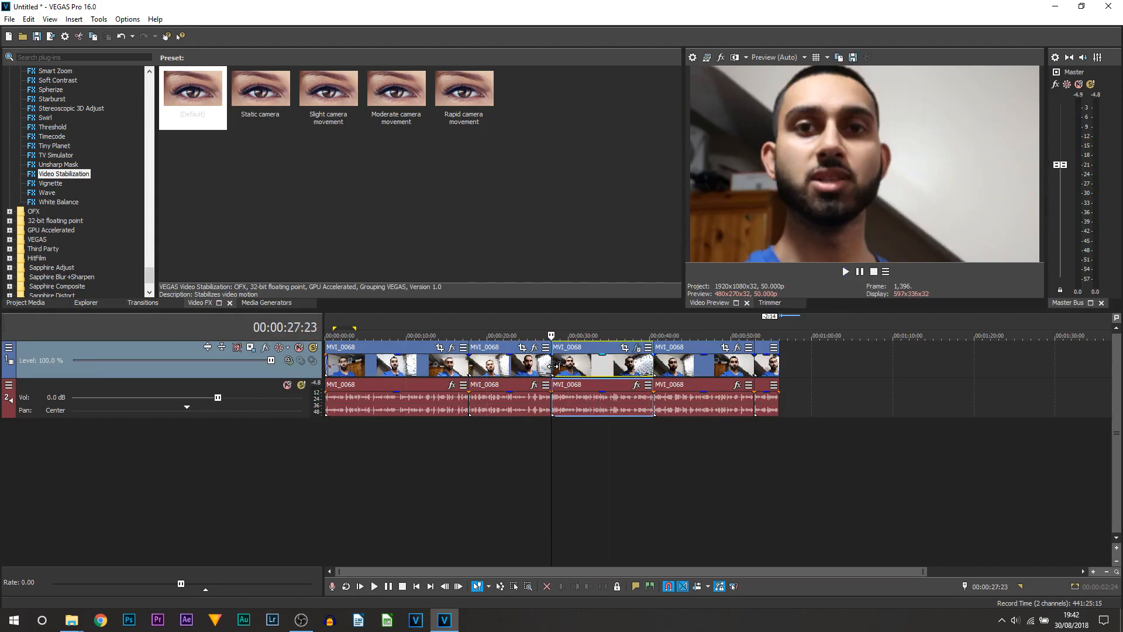
{"action": "left_click", "coordinate": [637, 348]}
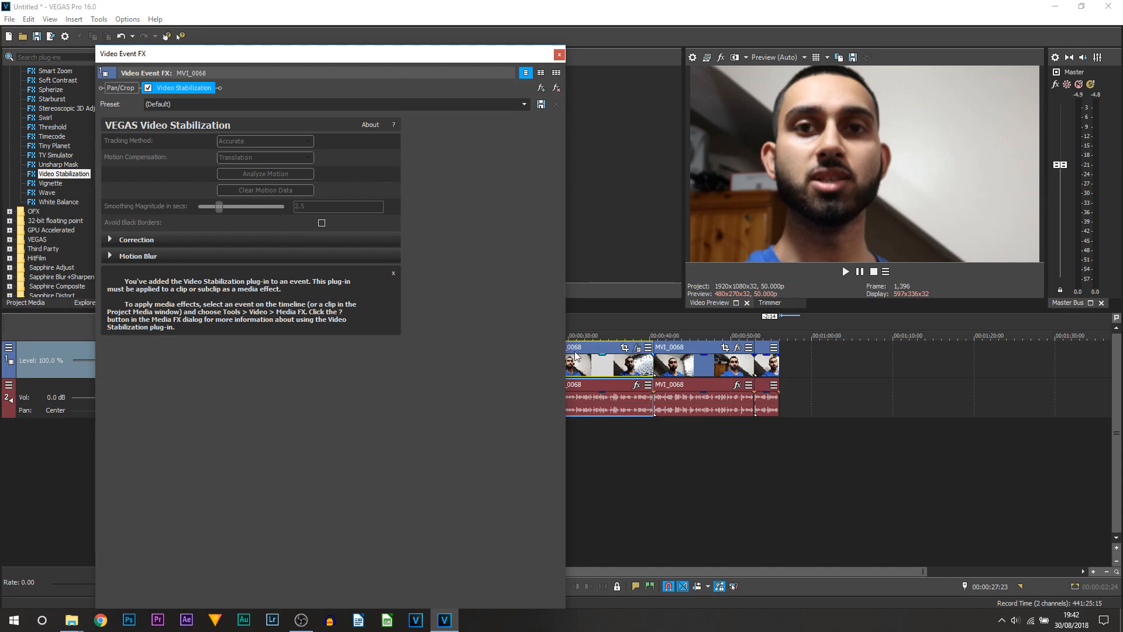
{"action": "left_click", "coordinate": [558, 55]}
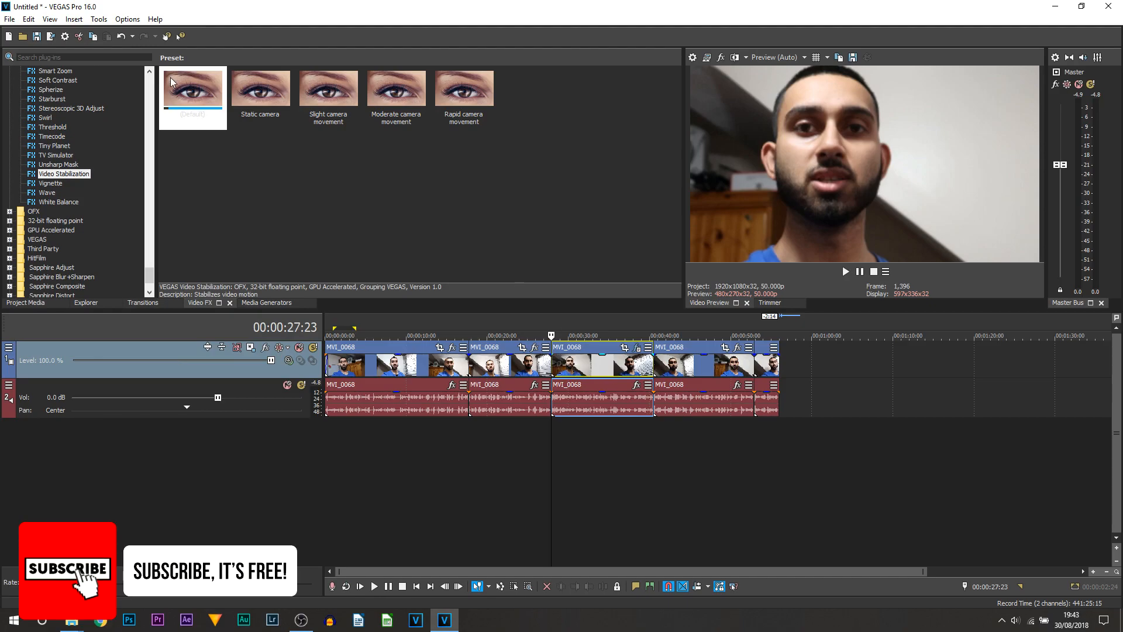
Step: Reduce the stabilization zoom in the third clip's Media FX to about 0.2 and play back the result
{"action": "left_click", "coordinate": [99, 19]}
{"action": "mouse_move", "coordinate": [123, 52]}
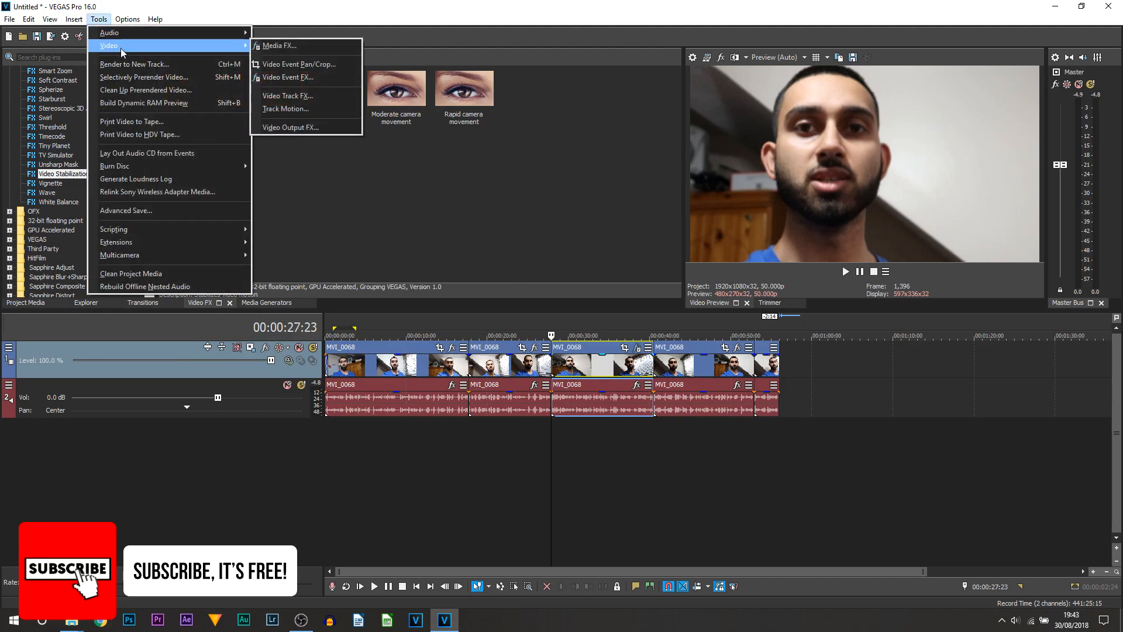
{"action": "left_click", "coordinate": [297, 45]}
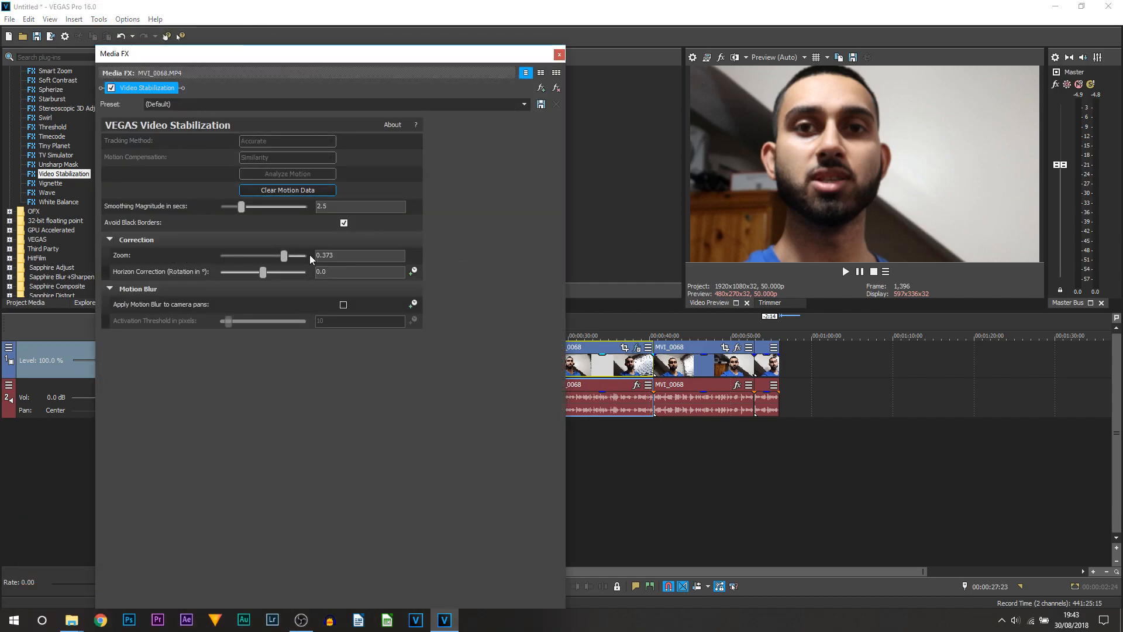
{"action": "left_click_drag", "start_coordinate": [283, 256], "coordinate": [177, 273]}
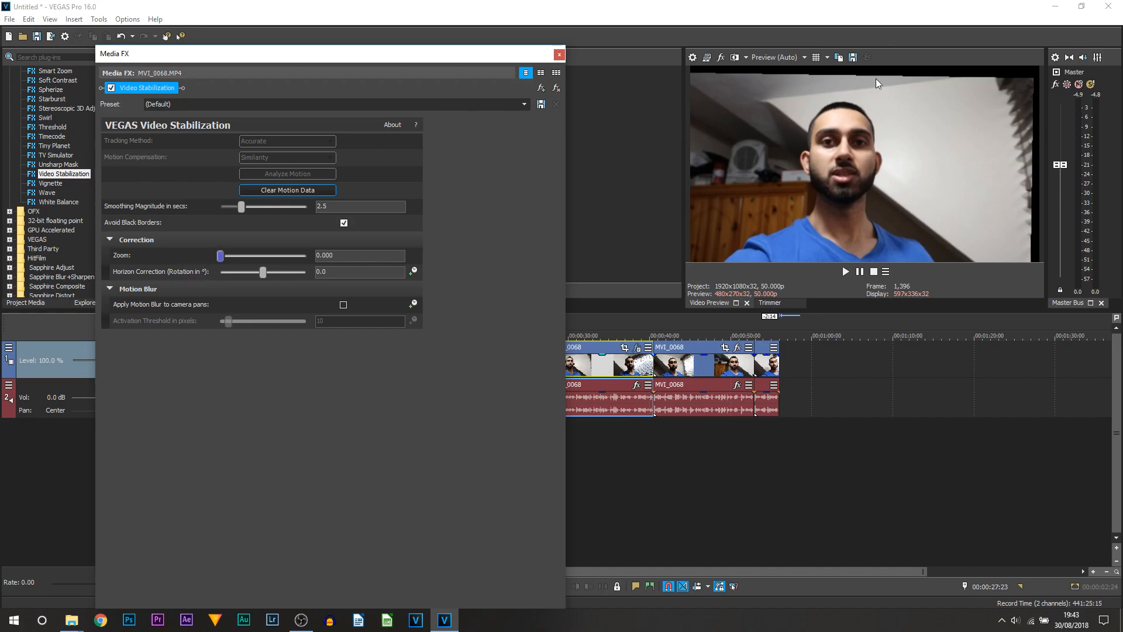
{"action": "left_click_drag", "start_coordinate": [221, 256], "coordinate": [255, 259]}
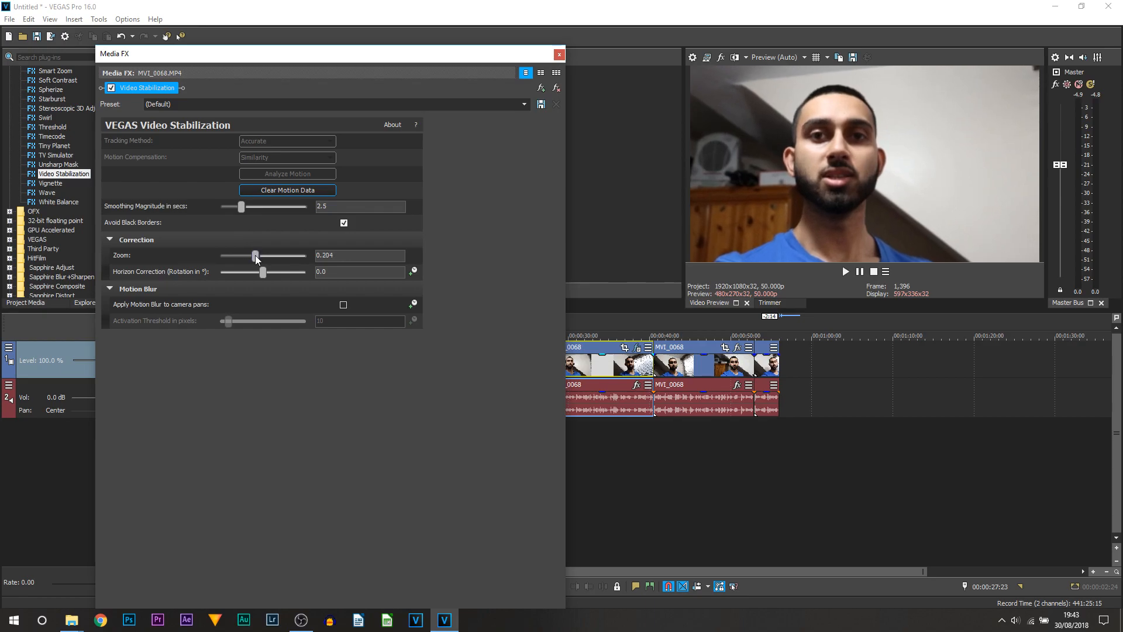
{"action": "left_click", "coordinate": [559, 55]}
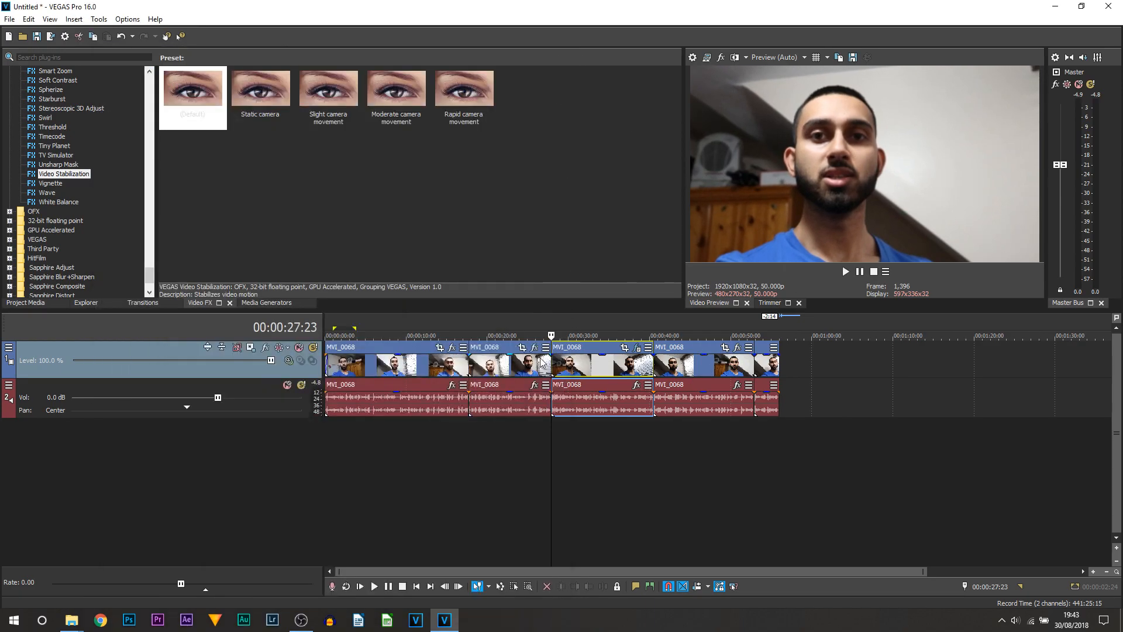
{"action": "left_click", "coordinate": [846, 271]}
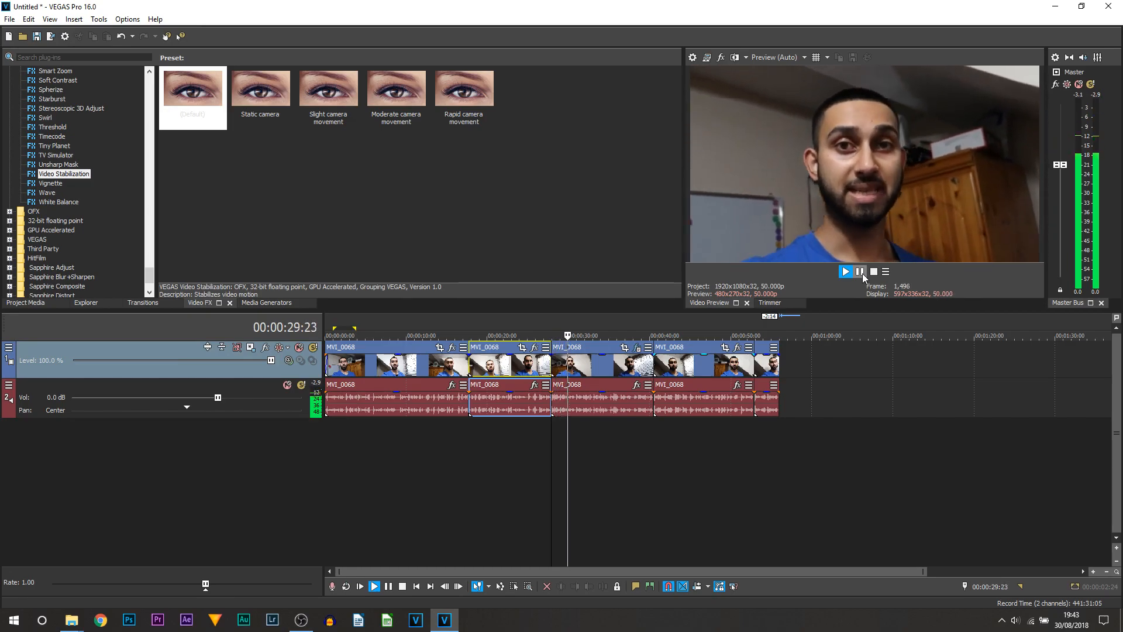
{"action": "left_click", "coordinate": [860, 272]}
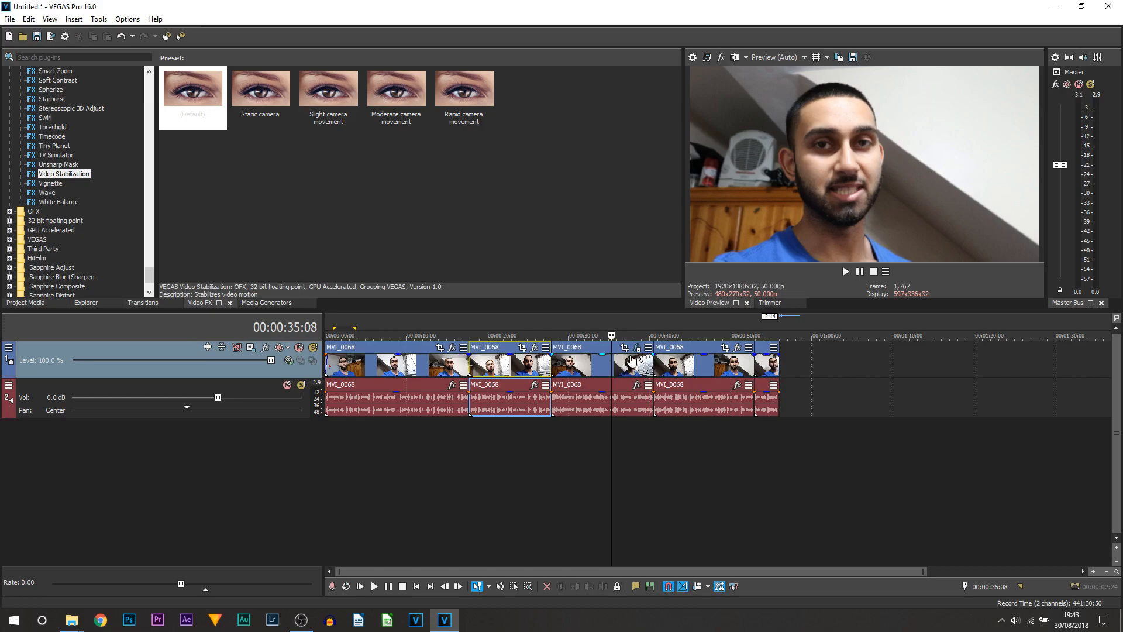
Step: Reopen the third clip's Media FX and remove the Video Stabilization plug-in
{"action": "left_click", "coordinate": [576, 375]}
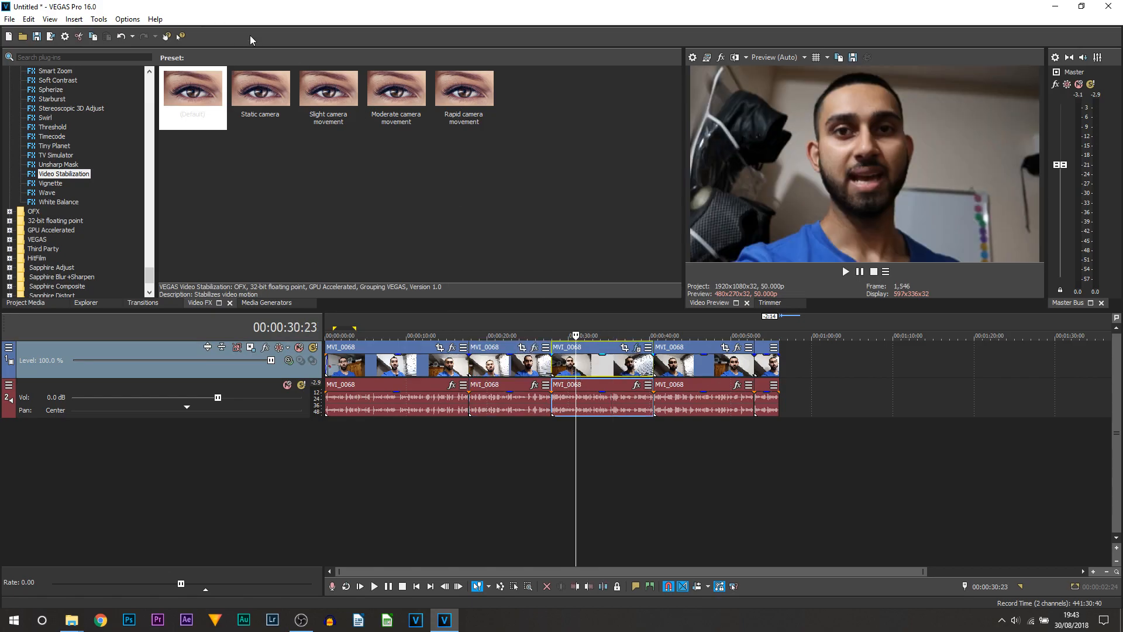
{"action": "left_click", "coordinate": [99, 19]}
{"action": "mouse_move", "coordinate": [124, 46]}
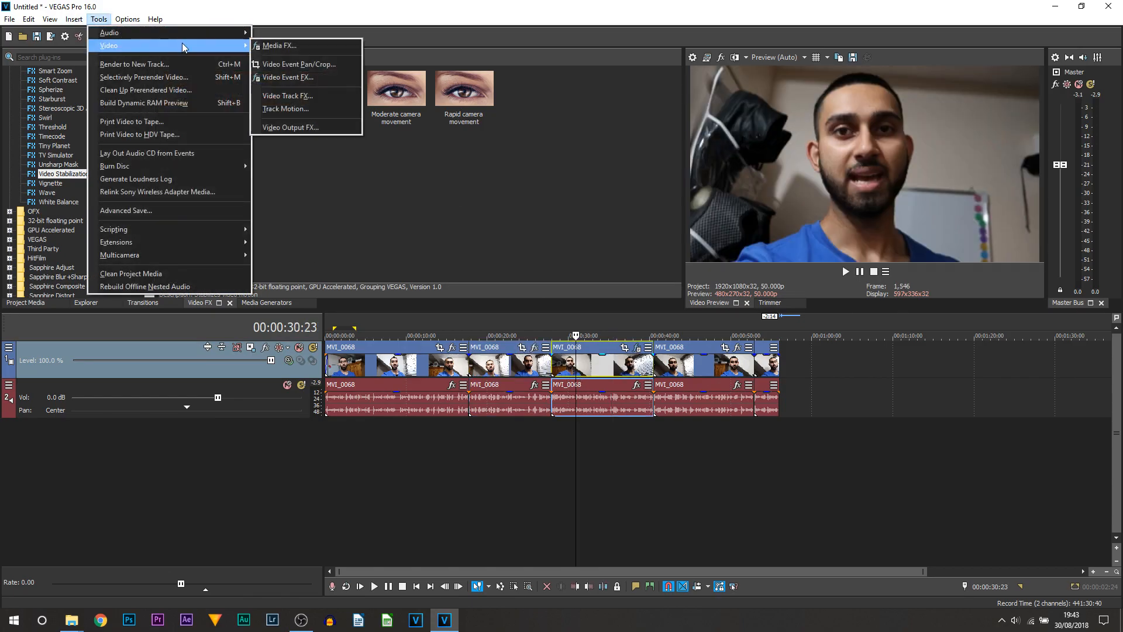
{"action": "left_click", "coordinate": [266, 45]}
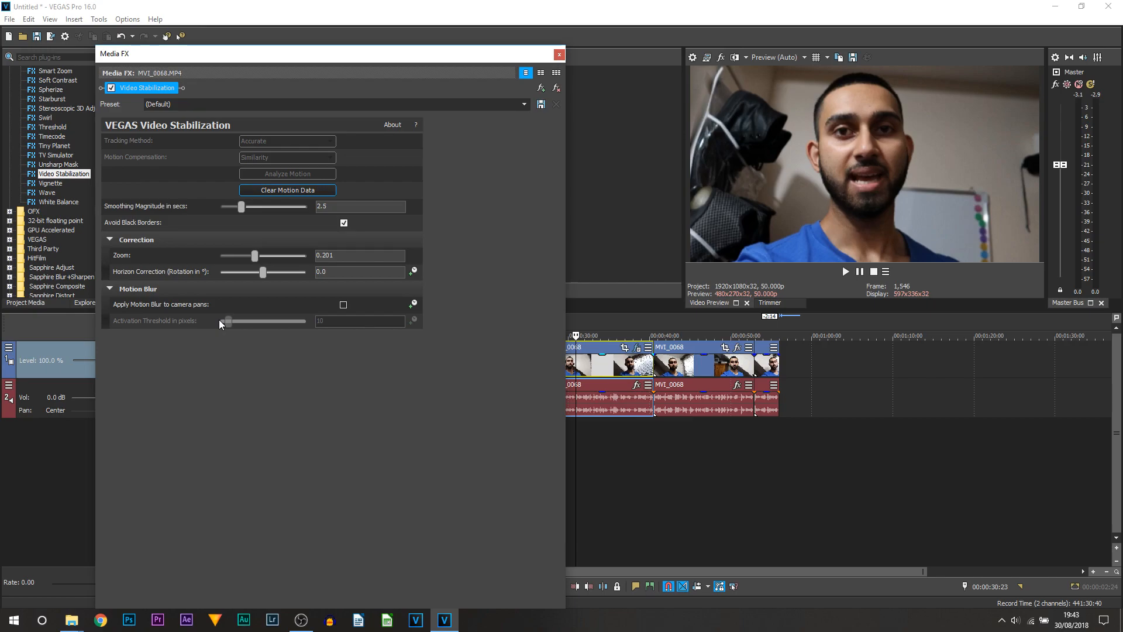
{"action": "left_click", "coordinate": [556, 90]}
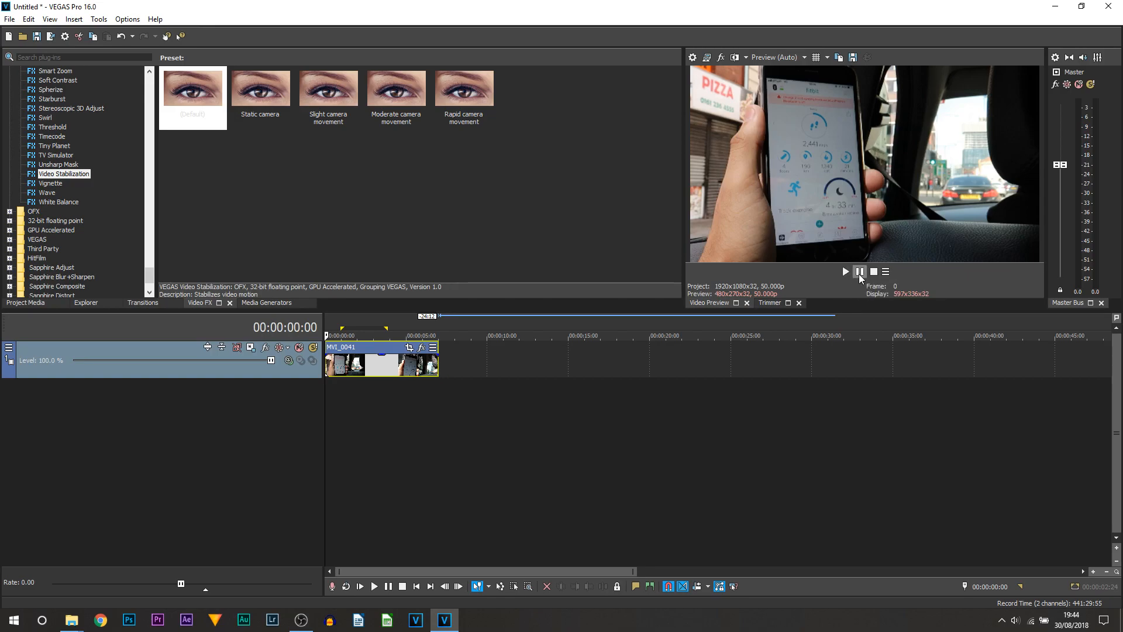
Step: Play the MVI_0041 clip to check its camera shake and return the playhead to its start
{"action": "left_click", "coordinate": [860, 272]}
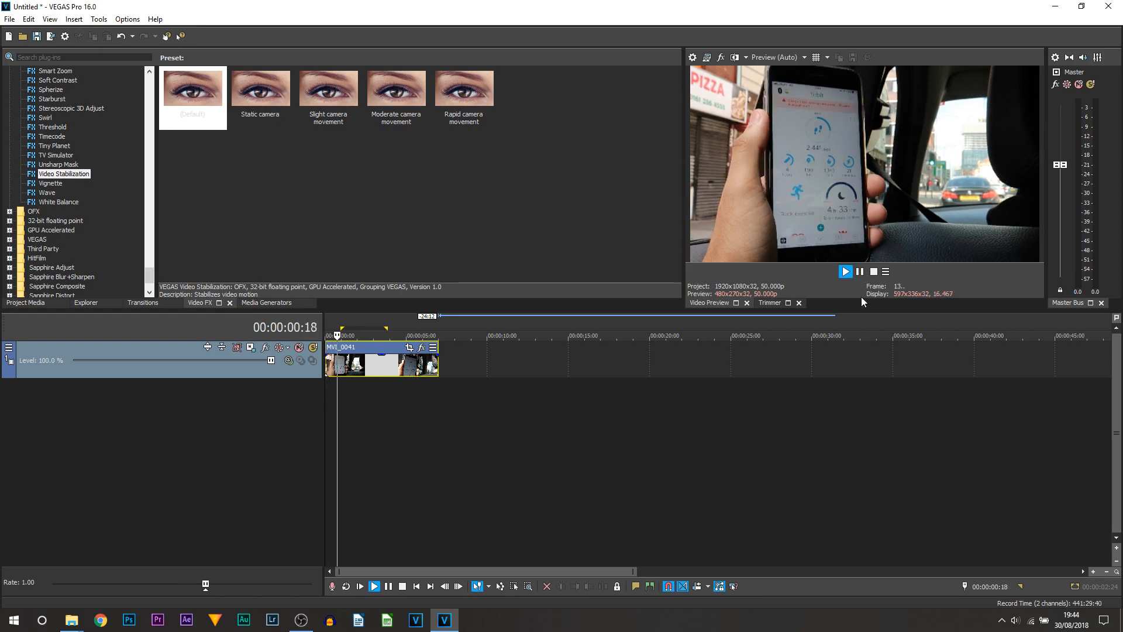
{"action": "key", "text": "Return"}
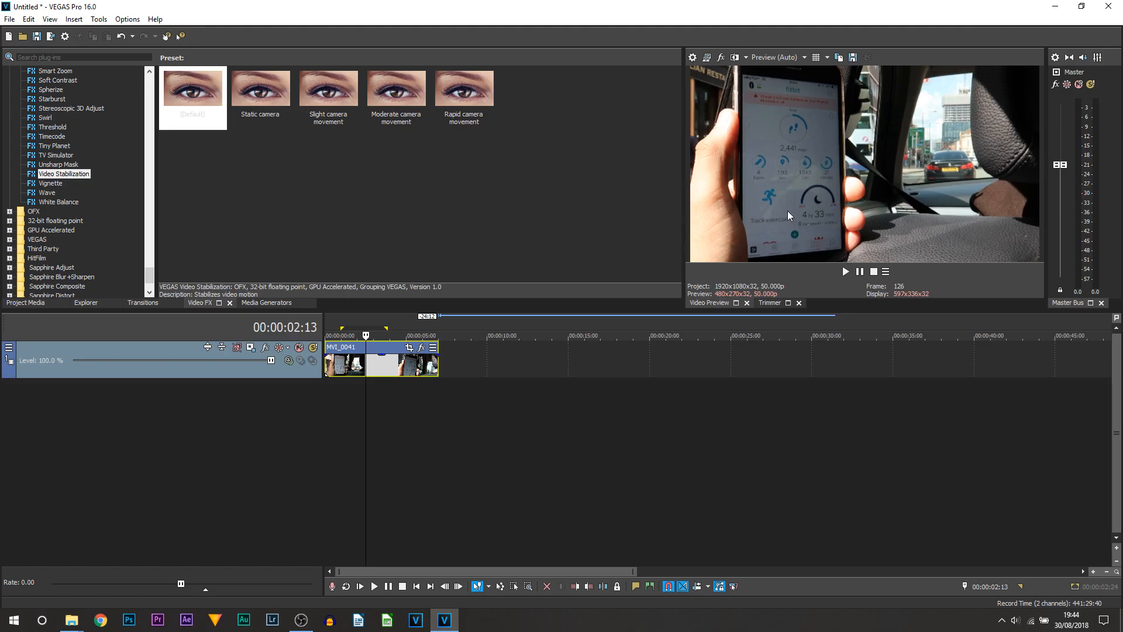
{"action": "left_click", "coordinate": [328, 433]}
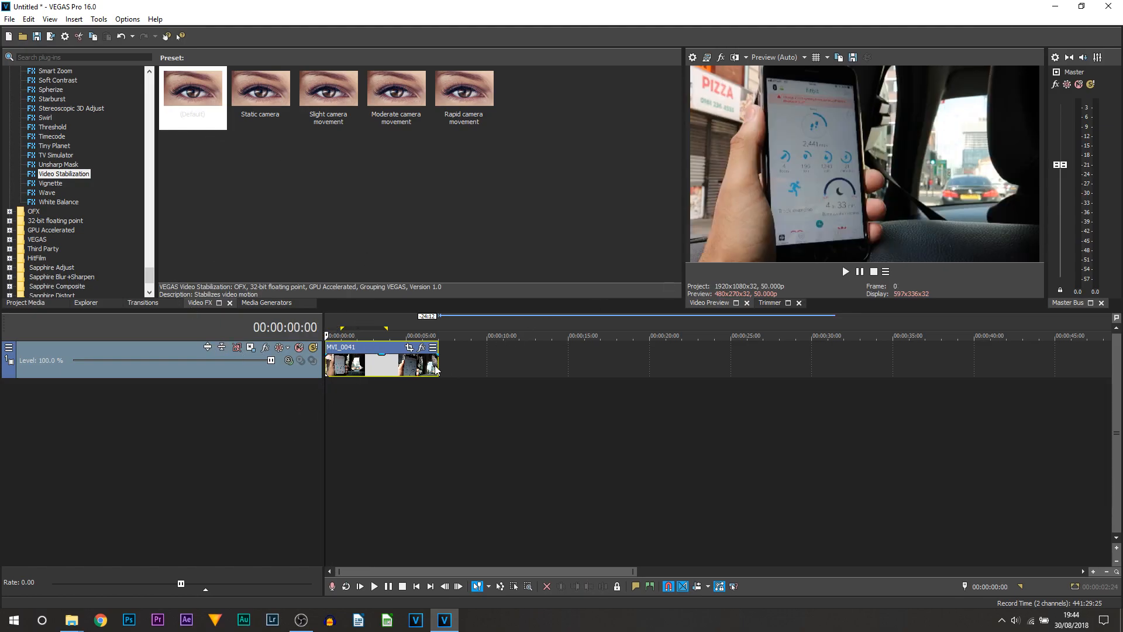
Step: Apply the default Video Stabilization preset to the MVI_0041 clip and close the effect window
{"action": "left_click_drag", "start_coordinate": [186, 105], "coordinate": [384, 383]}
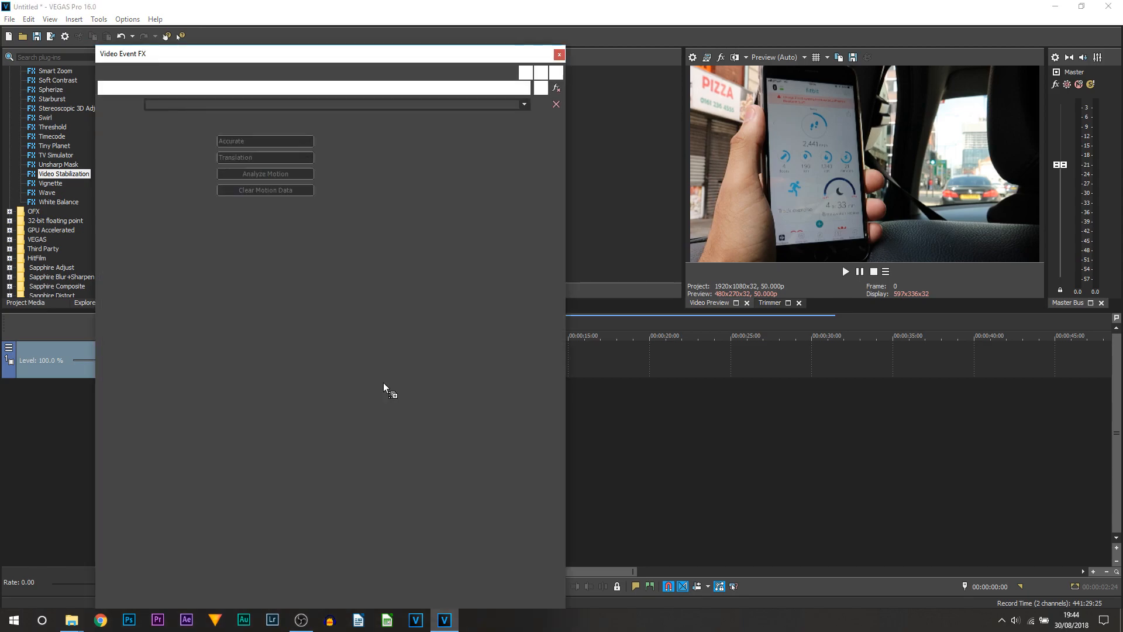
{"action": "left_click", "coordinate": [560, 55]}
Step: Open Media FX for the MVI_0041 clip and add the VEGAS Video Stabilization plug-in to its effect chain
{"action": "left_click", "coordinate": [98, 20]}
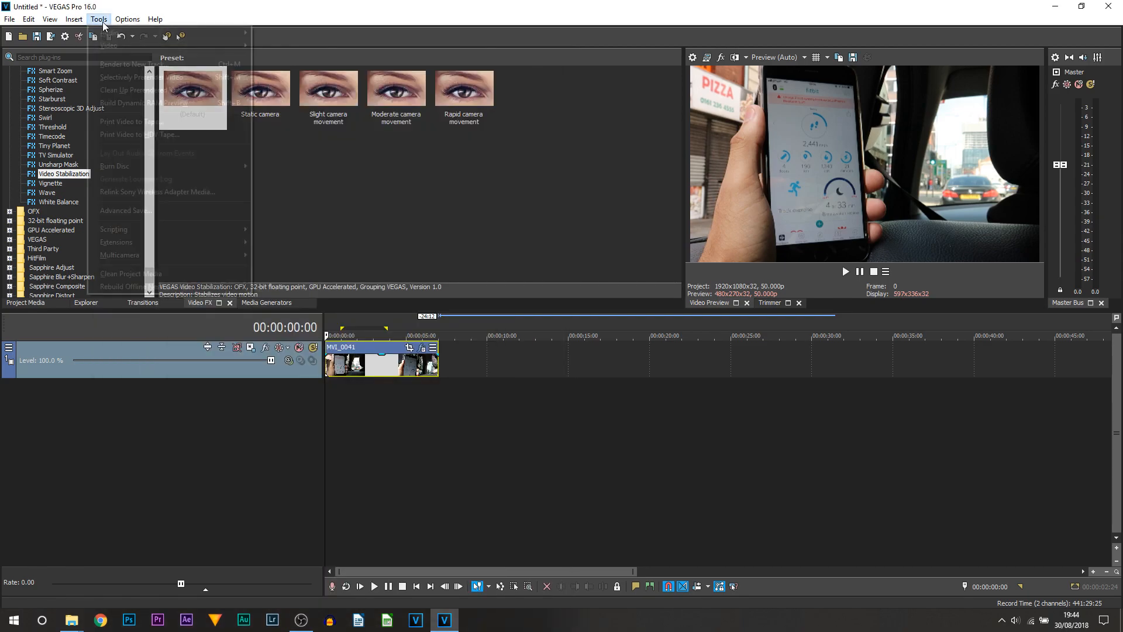
{"action": "mouse_move", "coordinate": [117, 46]}
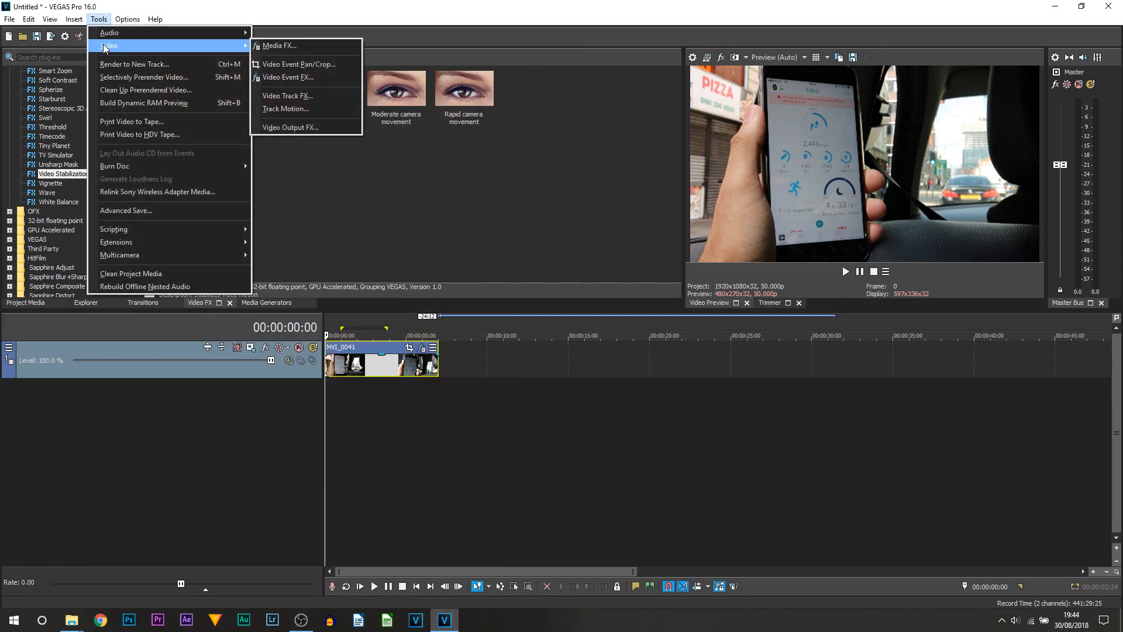
{"action": "left_click", "coordinate": [288, 45]}
{"action": "left_click_drag", "start_coordinate": [436, 483], "coordinate": [815, 471]}
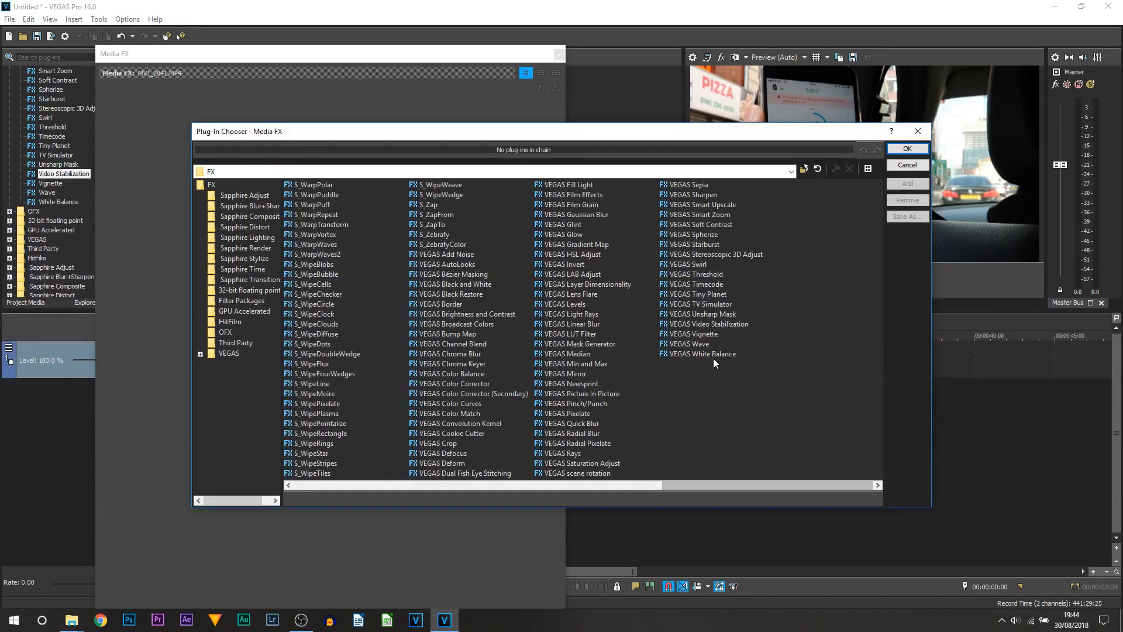
{"action": "left_click", "coordinate": [721, 325]}
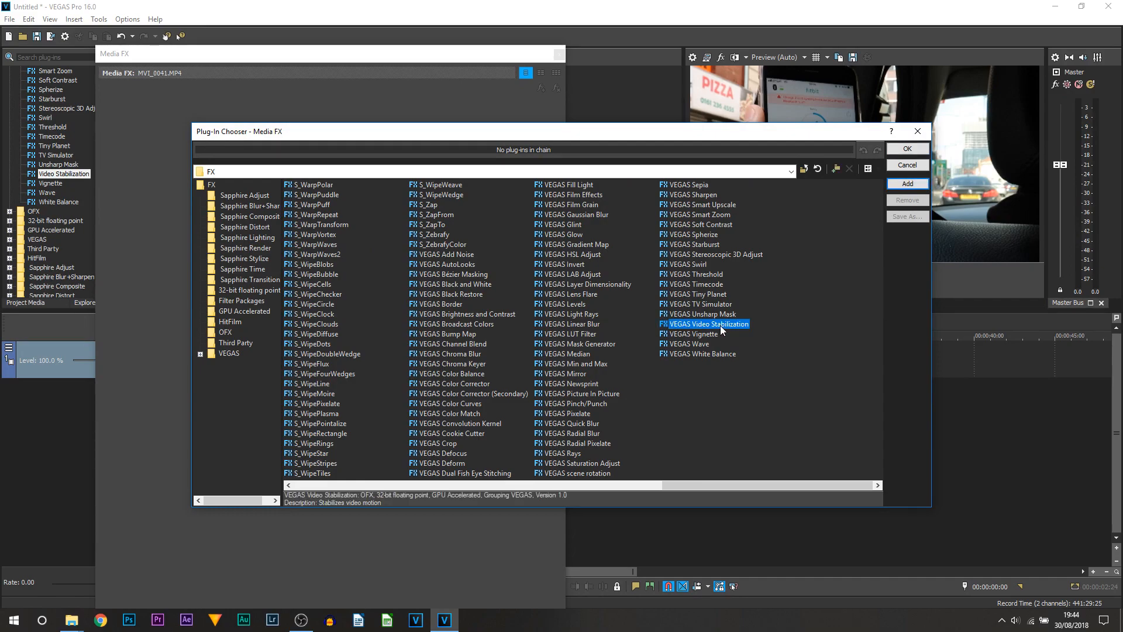
{"action": "double_click", "coordinate": [722, 325]}
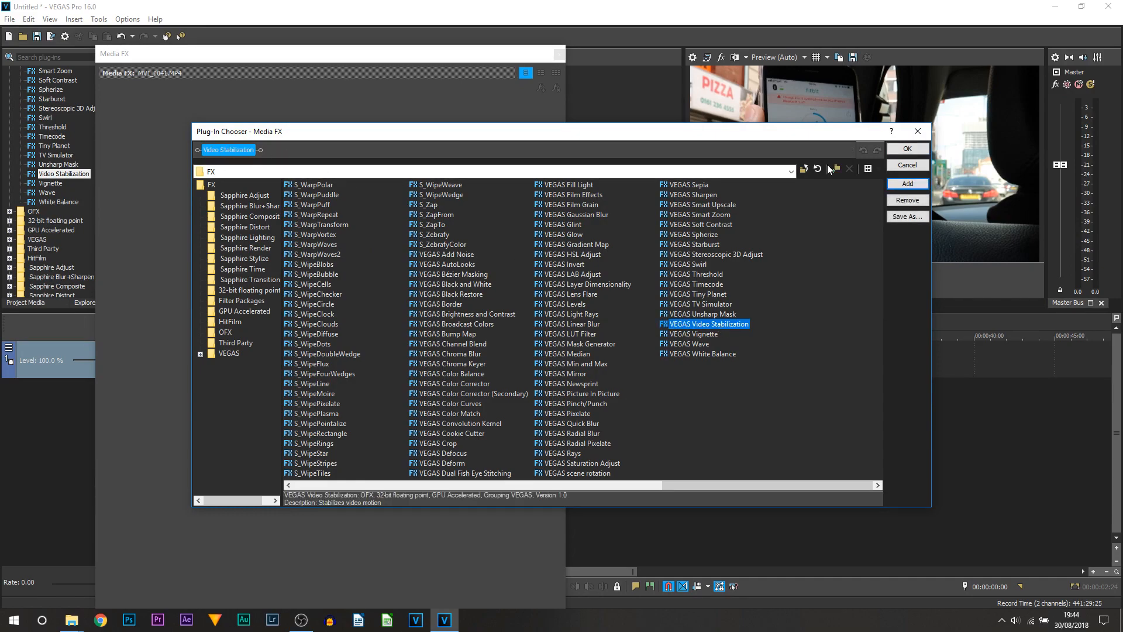
{"action": "left_click", "coordinate": [907, 149]}
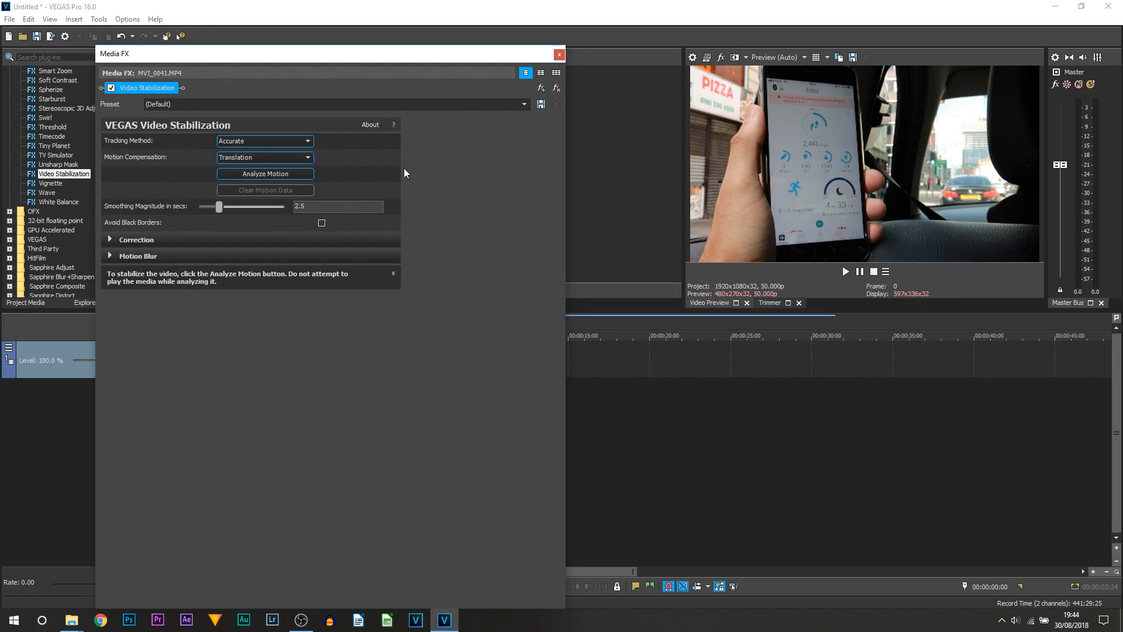
Step: Choose the Moderate camera movement preset, analyze the clip's motion and close the Media FX window
{"action": "left_click", "coordinate": [524, 104]}
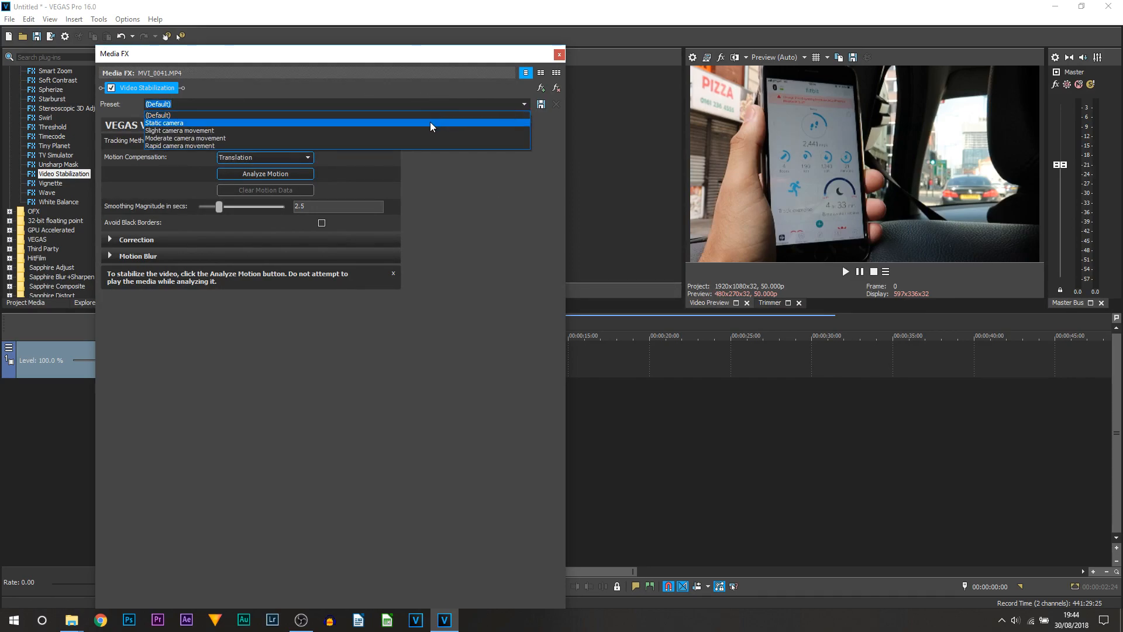
{"action": "left_click", "coordinate": [280, 142]}
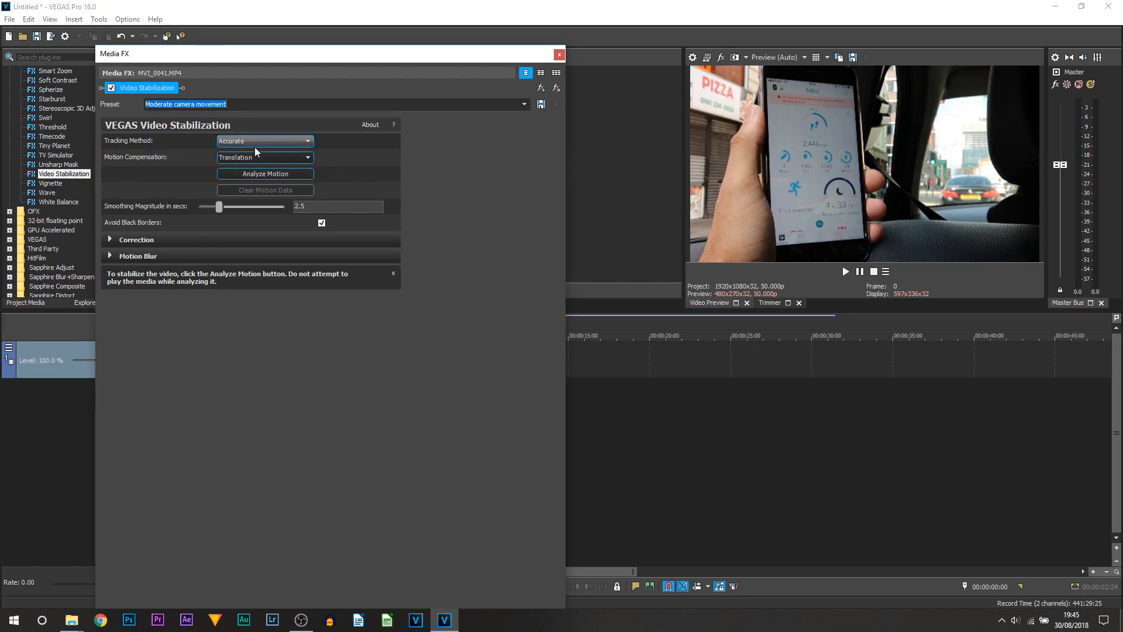
{"action": "left_click", "coordinate": [272, 177]}
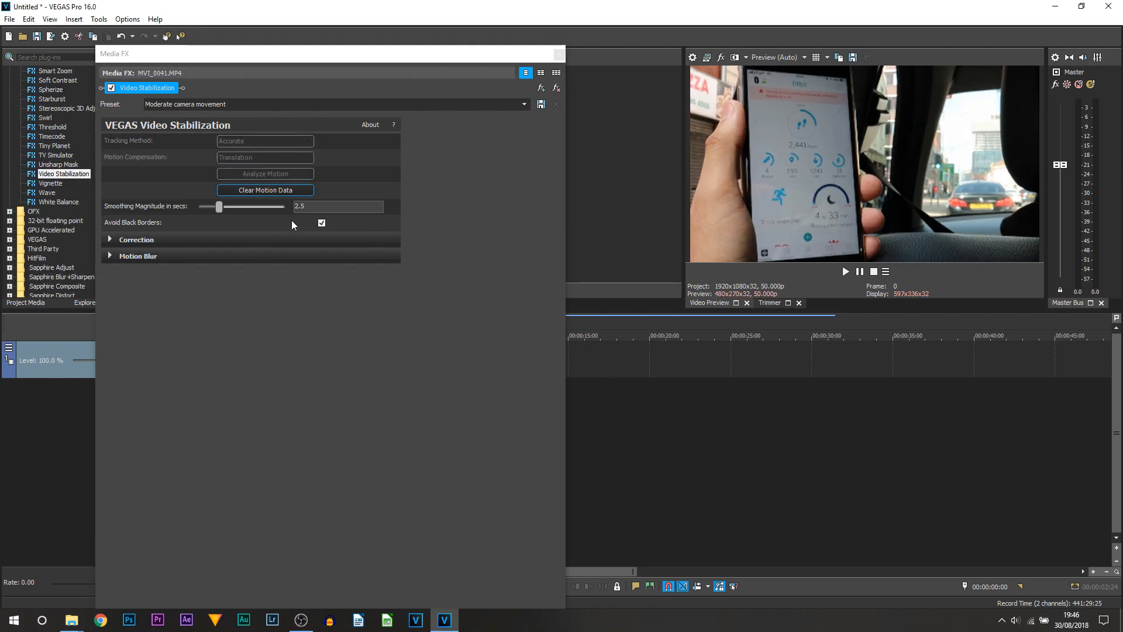
{"action": "left_click", "coordinate": [560, 54]}
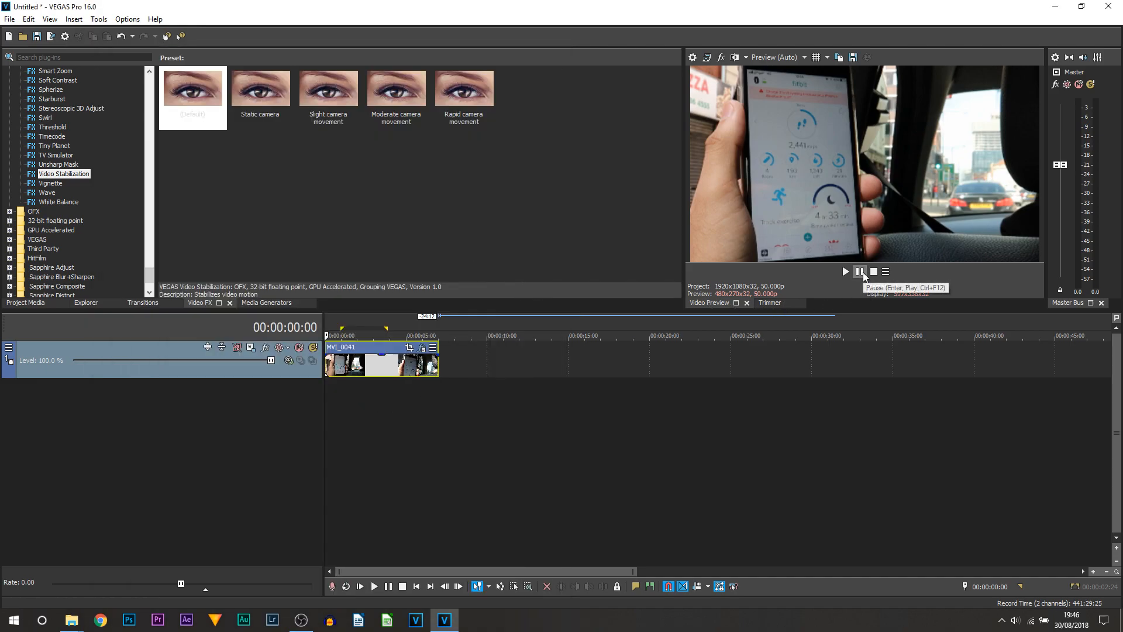
Step: Play the stabilized MVI_0041 clip several times to judge its smoothness, returning the playhead to the start
{"action": "key", "text": "space"}
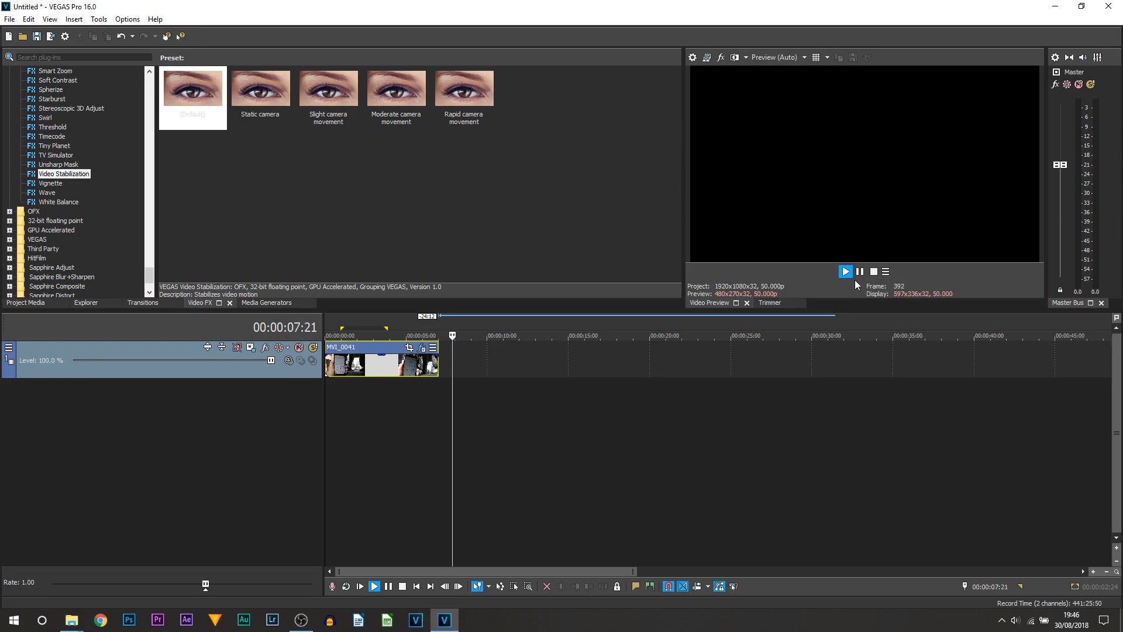
{"action": "key", "text": "space"}
{"action": "key", "text": "Home"}
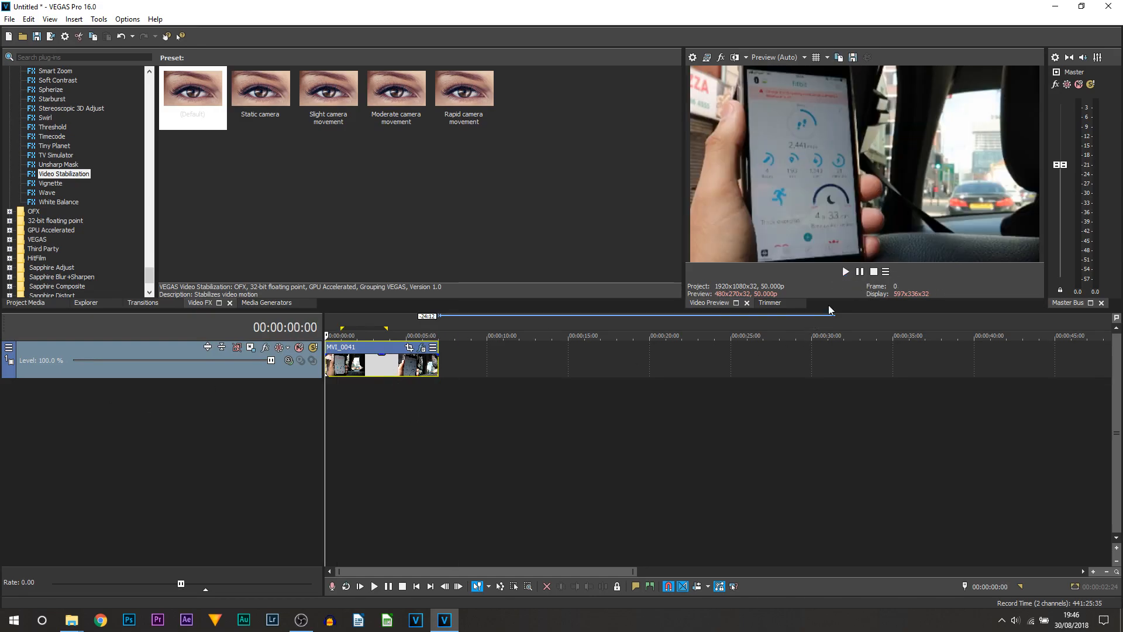
{"action": "key", "text": "space"}
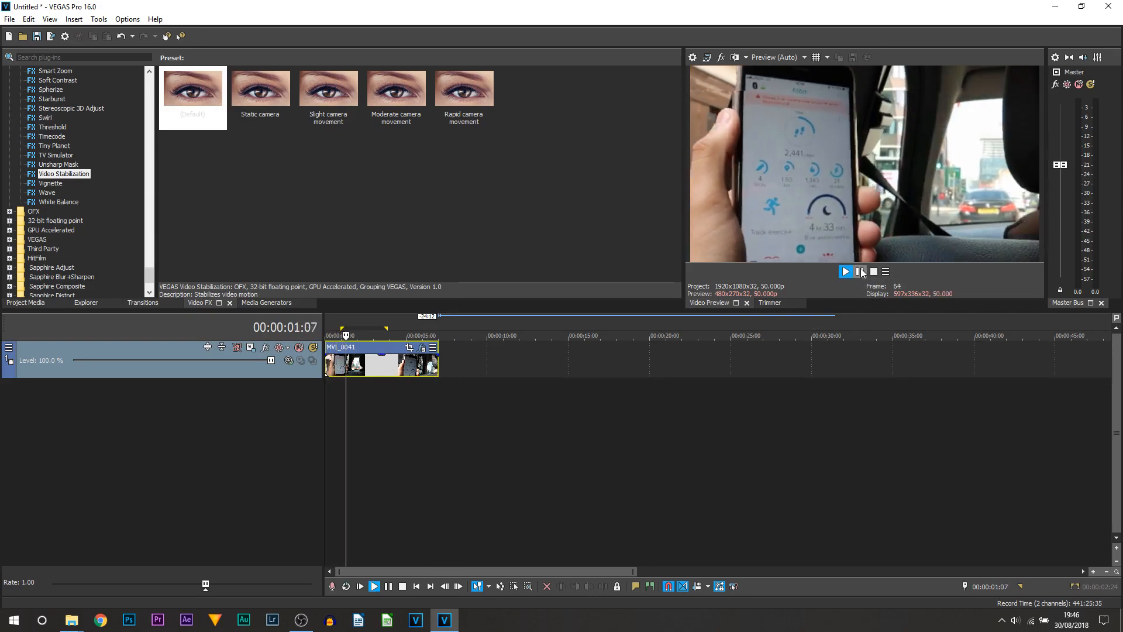
{"action": "key", "text": "space"}
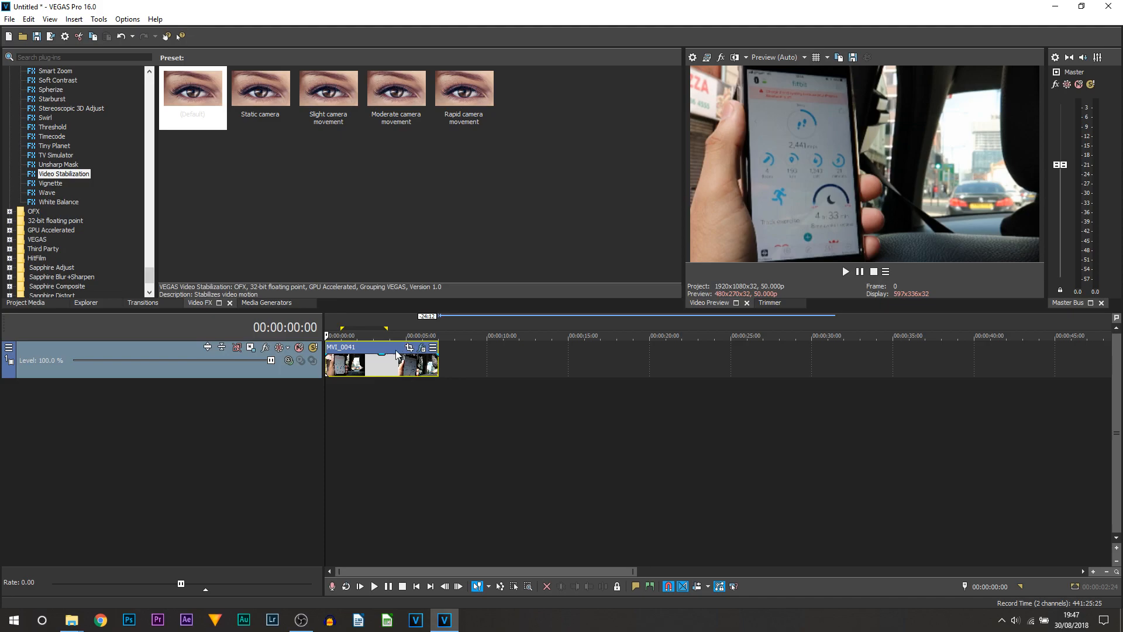
{"action": "left_click_drag", "start_coordinate": [331, 406], "coordinate": [325, 406]}
{"action": "left_click", "coordinate": [856, 276]}
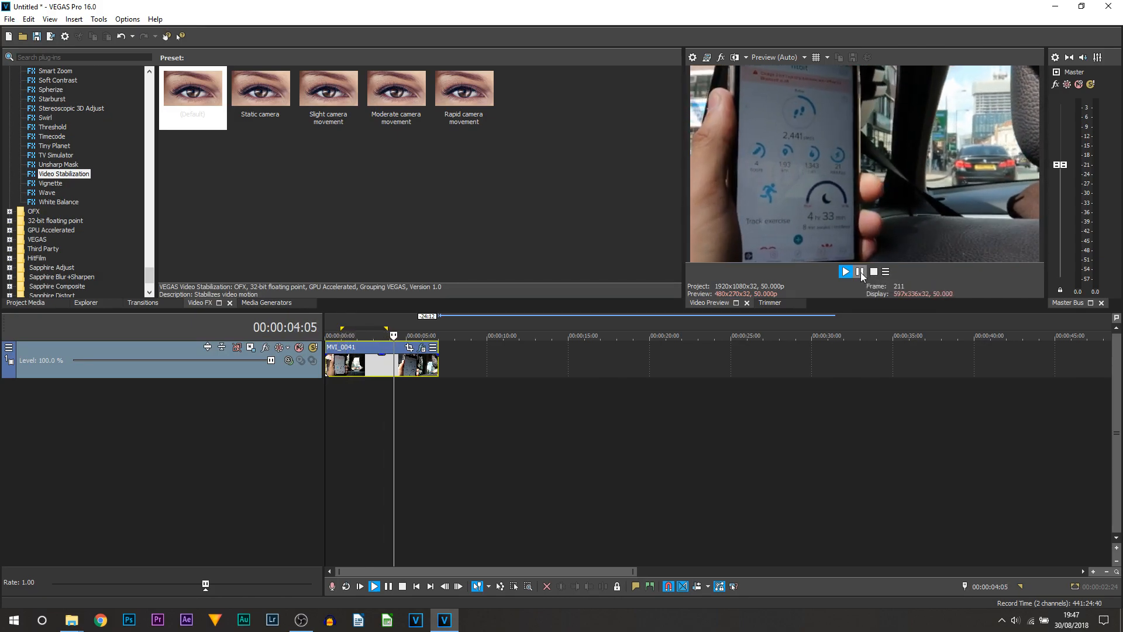
{"action": "left_click", "coordinate": [860, 272]}
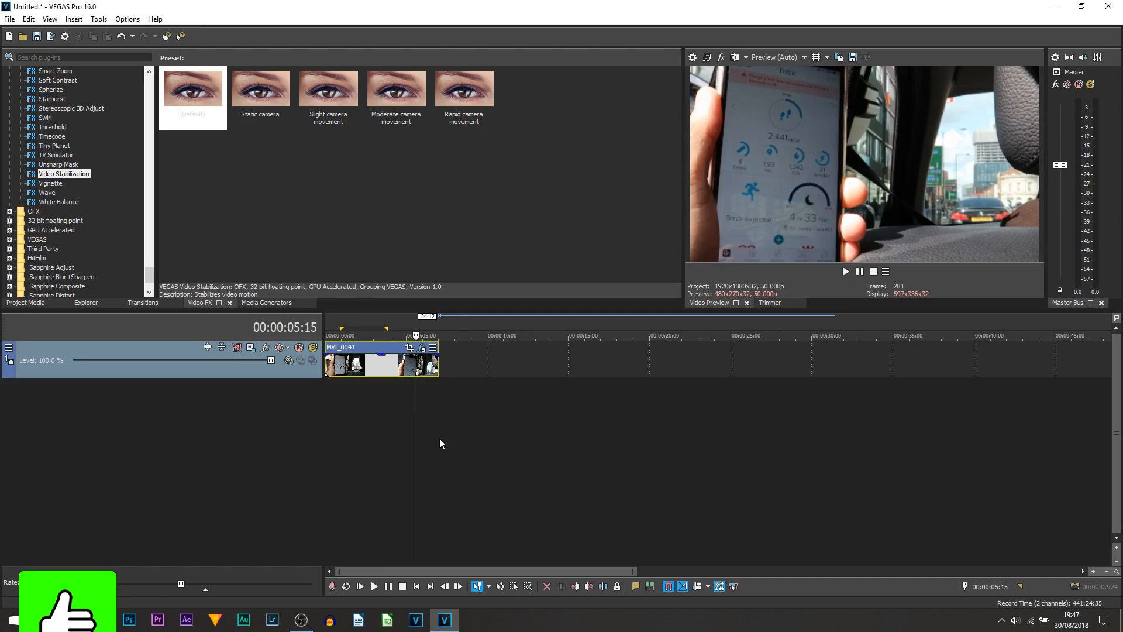
{"action": "left_click_drag", "start_coordinate": [413, 410], "coordinate": [372, 416]}
{"action": "key", "text": "ctrl+Home"}
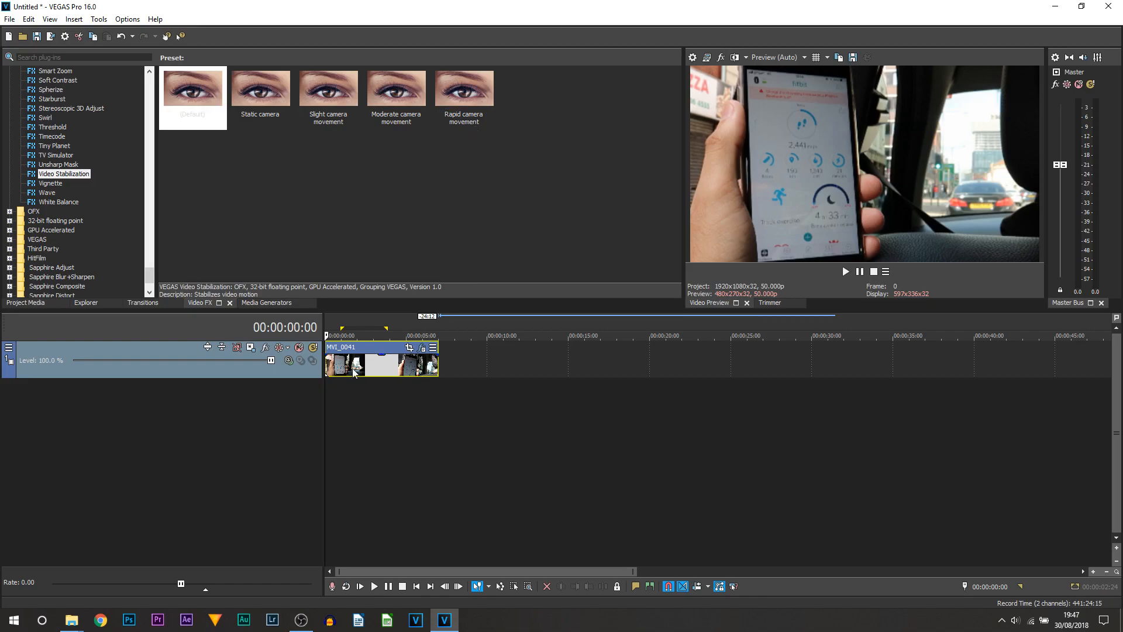
Step: Reopen the MVI_0041 clip's Media FX, switch the stabilization preset to Rapid camera movement and close the window
{"action": "left_click", "coordinate": [329, 373]}
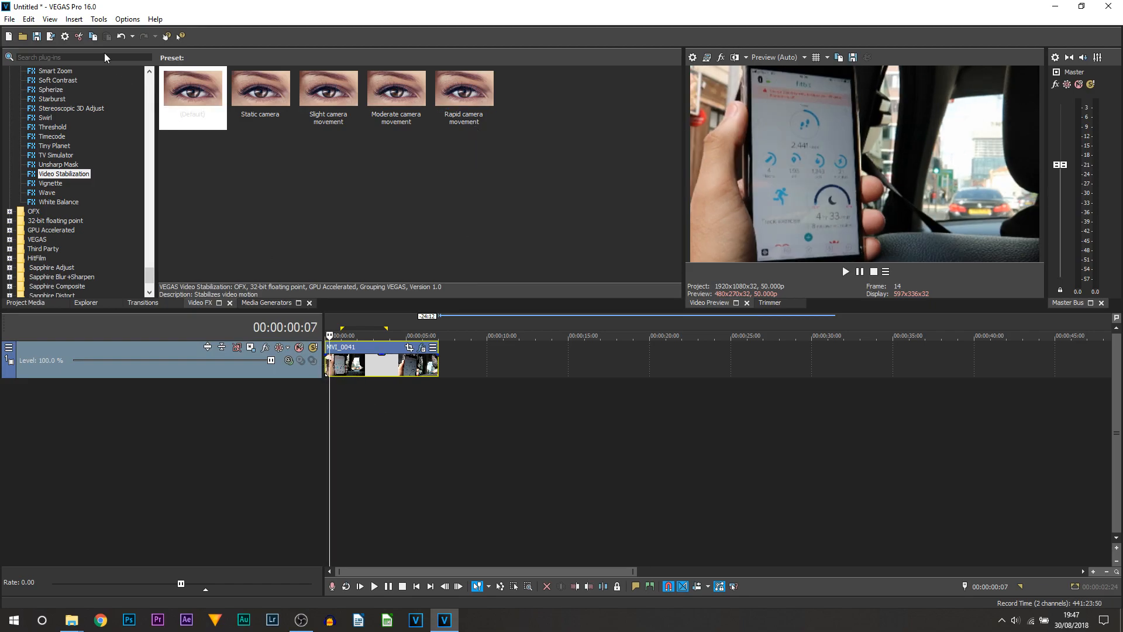
{"action": "left_click", "coordinate": [94, 21]}
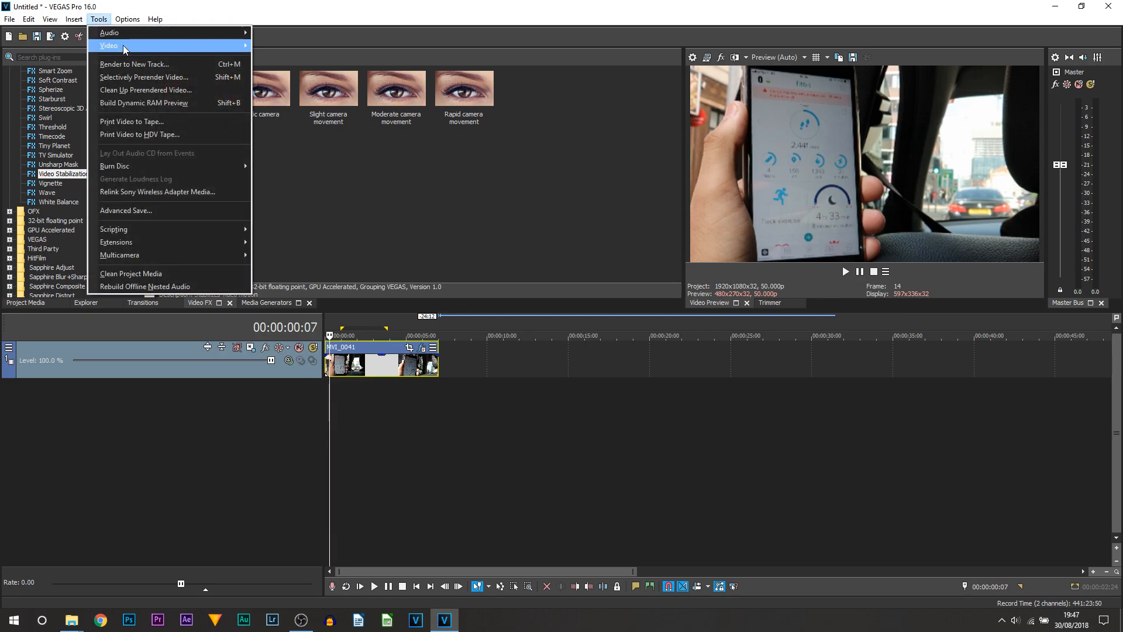
{"action": "mouse_move", "coordinate": [146, 49]}
{"action": "left_click", "coordinate": [278, 46]}
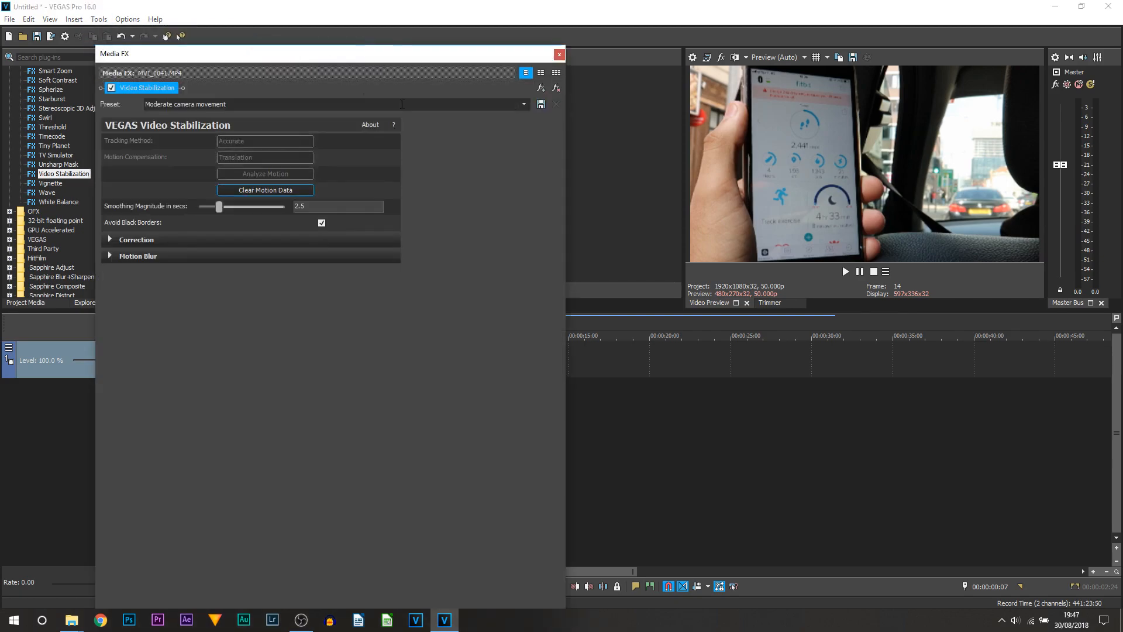
{"action": "left_click", "coordinate": [524, 104]}
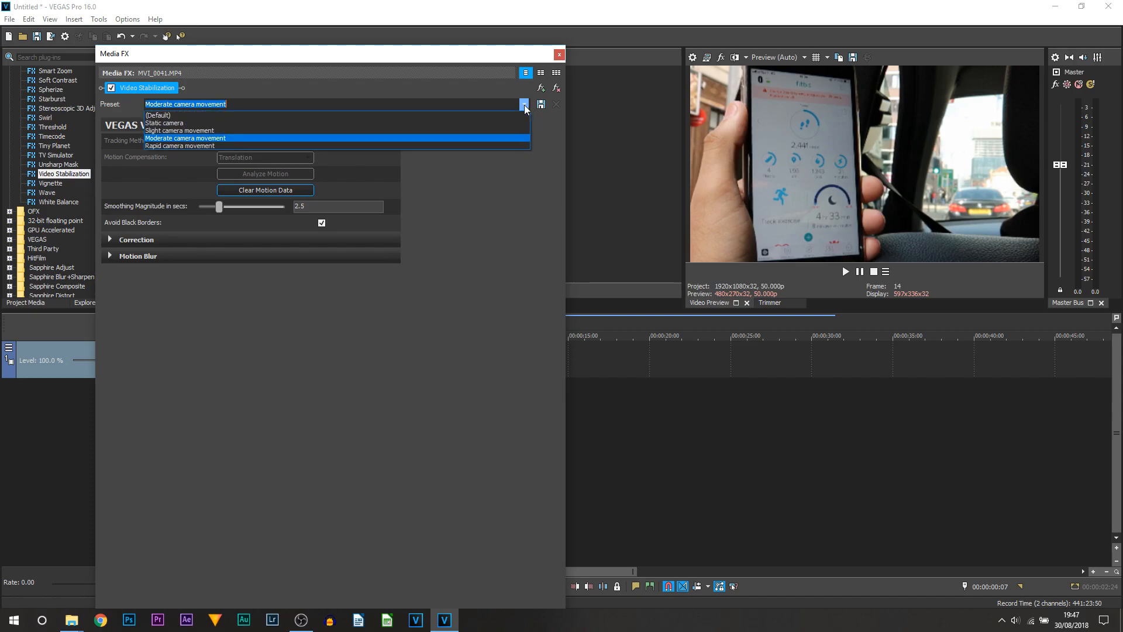
{"action": "left_click", "coordinate": [418, 146]}
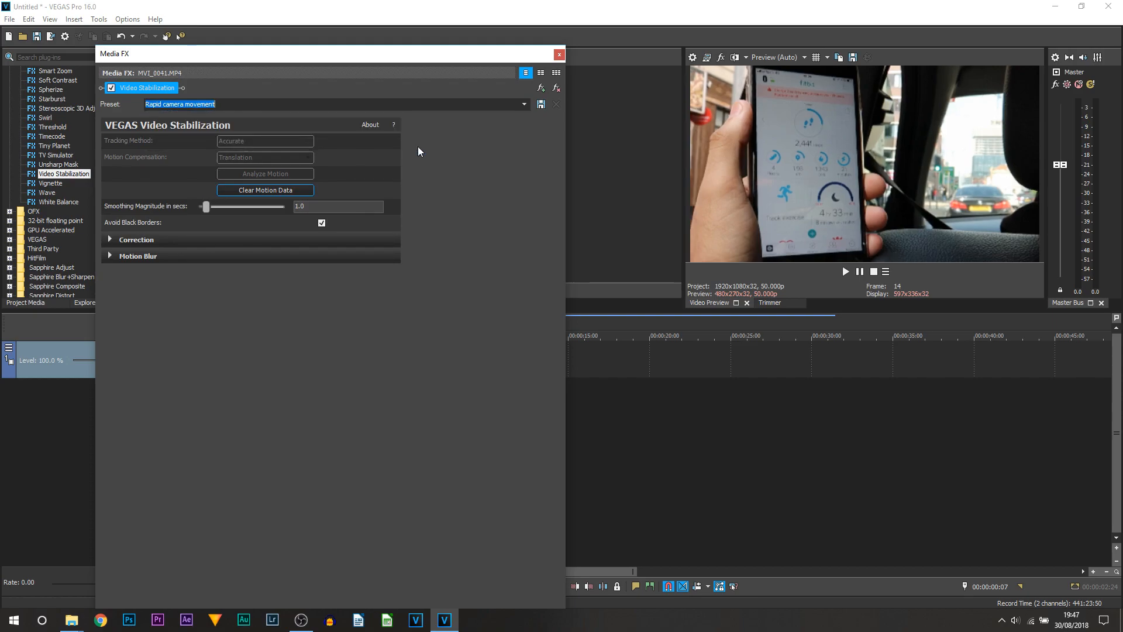
{"action": "left_click", "coordinate": [559, 54]}
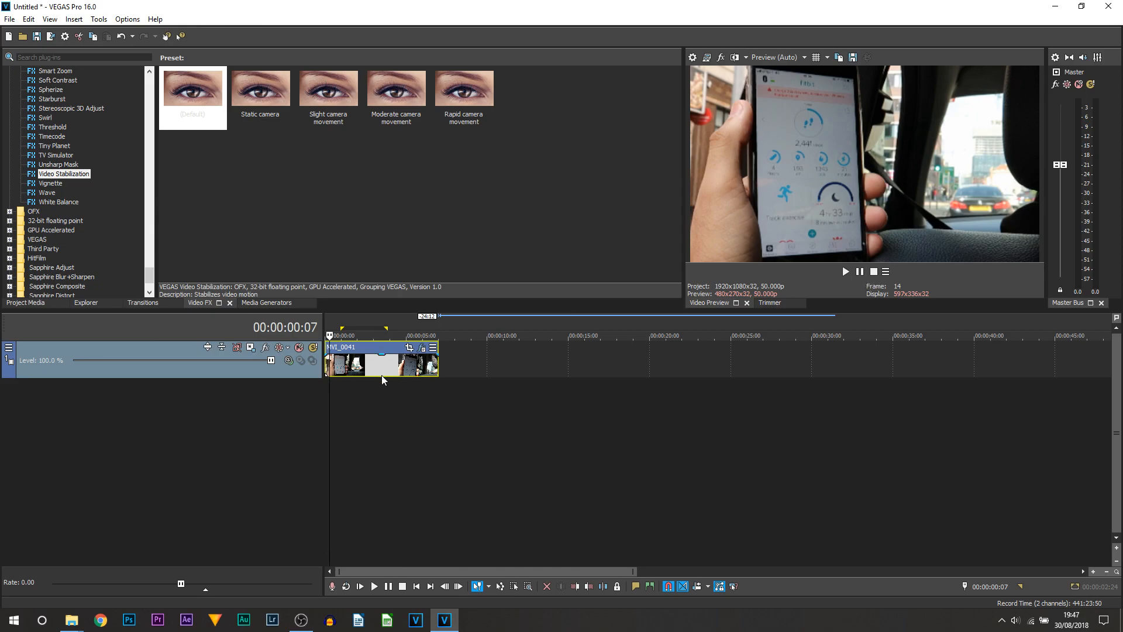
Step: Play the clip from the start with the Rapid camera movement preset and scrub through it to inspect the stabilization
{"action": "key", "text": "ctrl+Home"}
{"action": "left_click", "coordinate": [860, 273]}
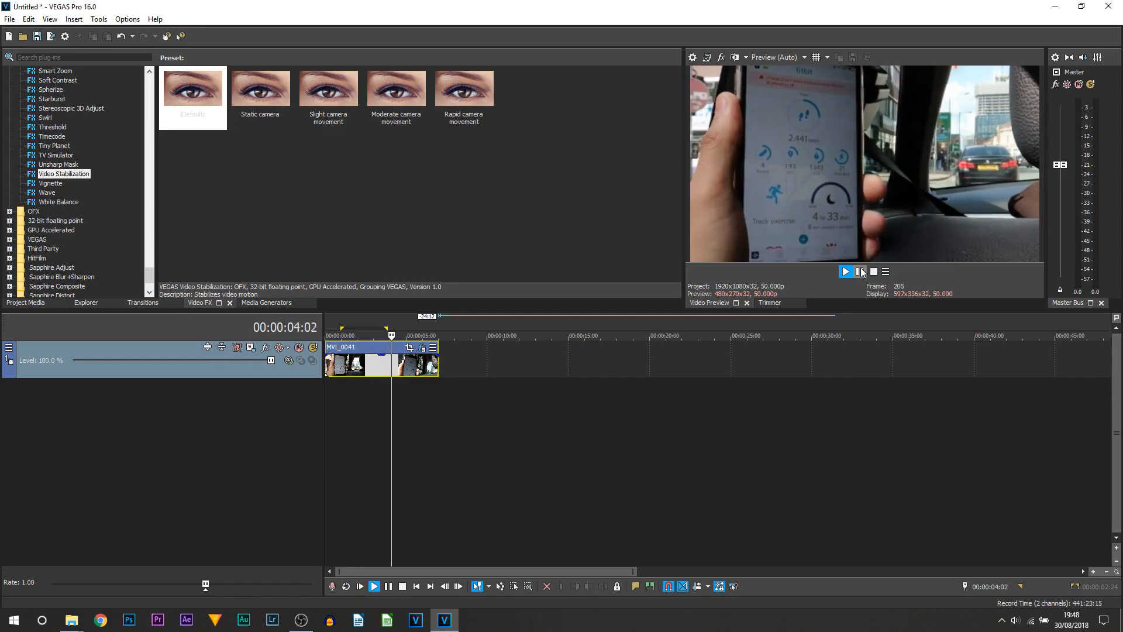
{"action": "key", "text": "Return"}
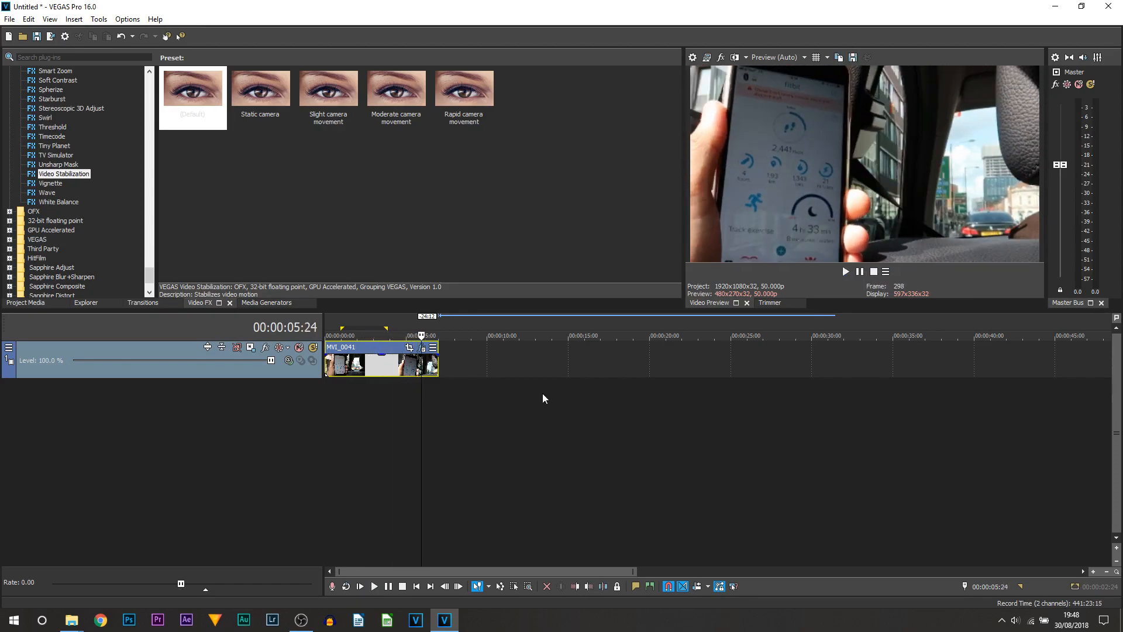
{"action": "left_click", "coordinate": [424, 409]}
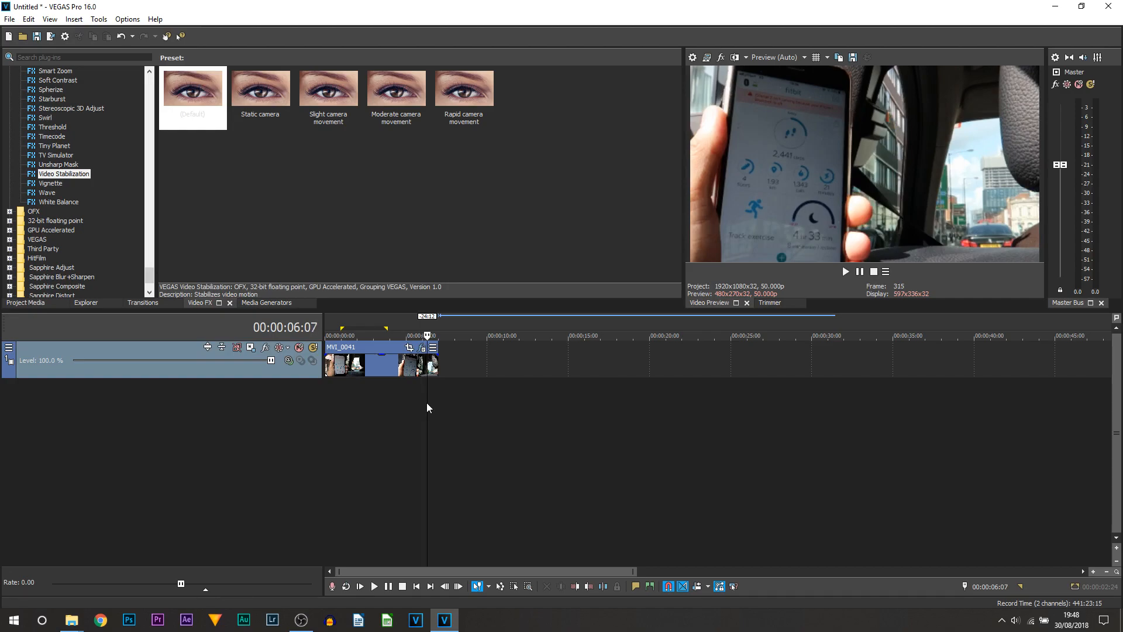
{"action": "left_click", "coordinate": [366, 401]}
{"action": "left_click_drag", "start_coordinate": [338, 402], "coordinate": [388, 400]}
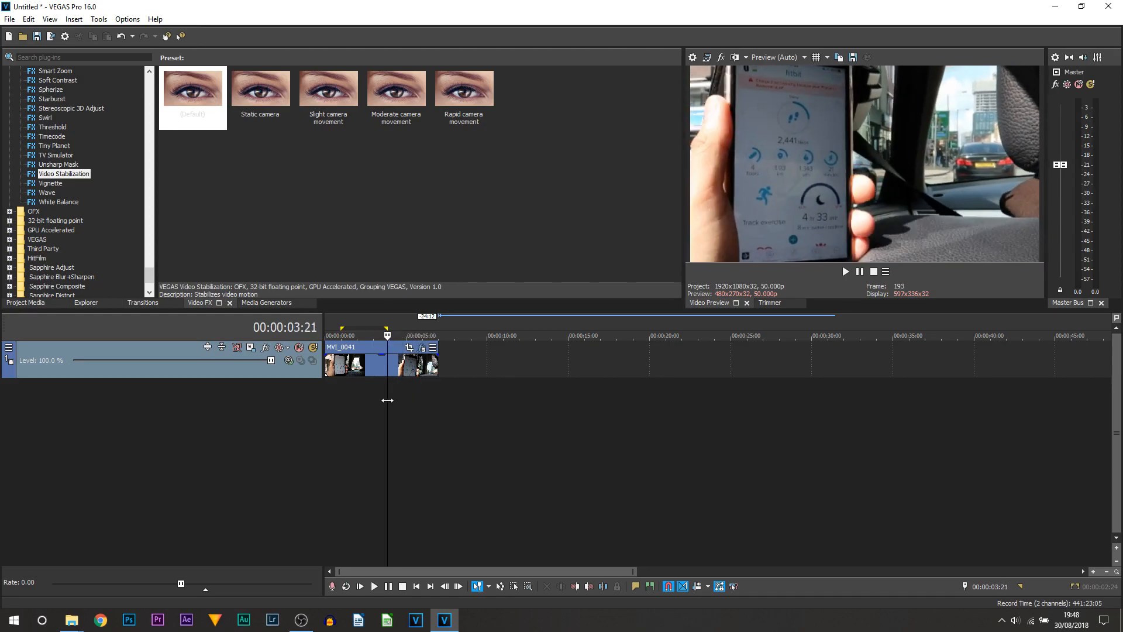